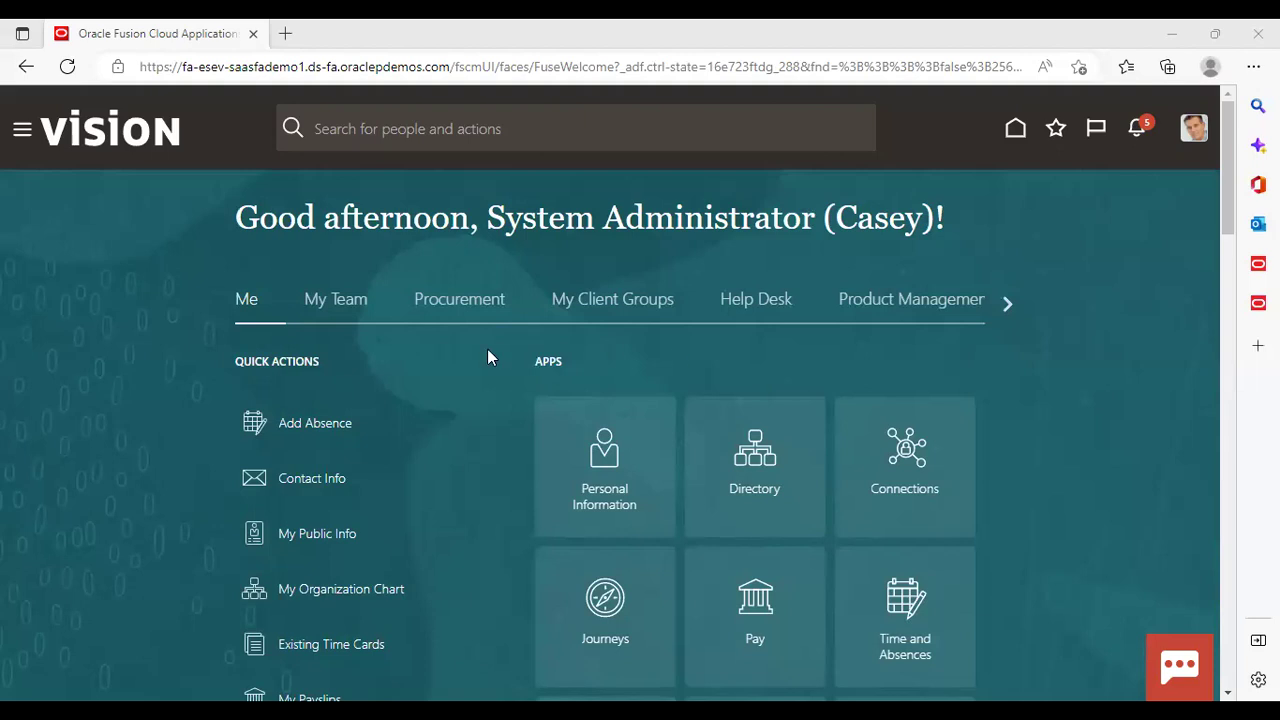
Go to Setup and Maintenance and switch the setup offering to Fusion Accounting Hub.
left_click(1192, 130)
left_click(882, 418)
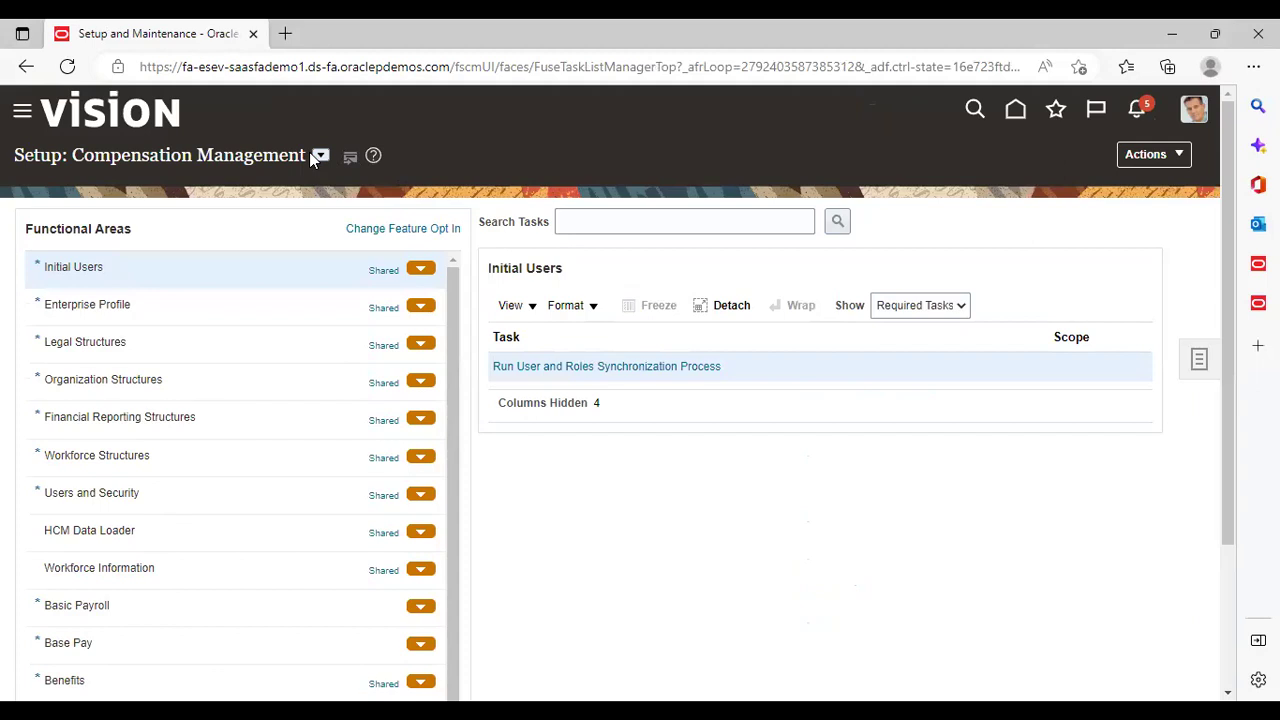
left_click(320, 156)
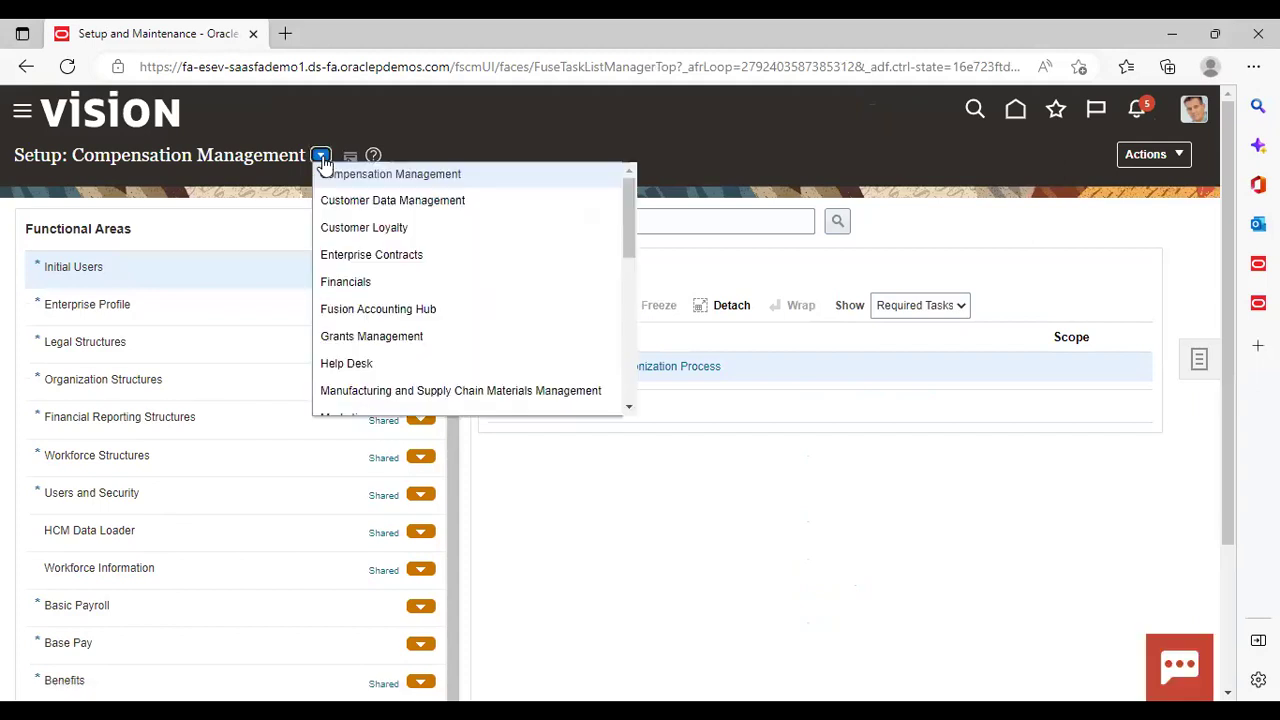
left_click(362, 310)
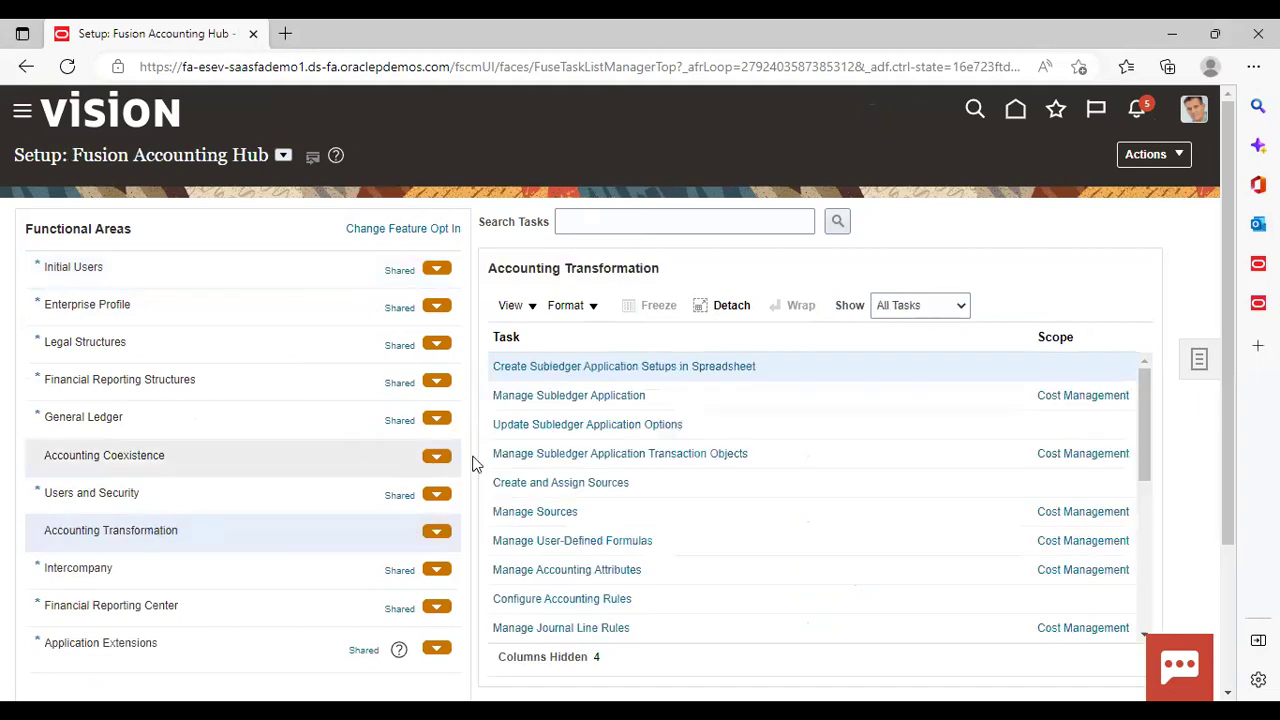
Download the setup template from the Create Subledger Application Setups in Spreadsheet task and show its Source System sheet in Excel.
left_click(579, 369)
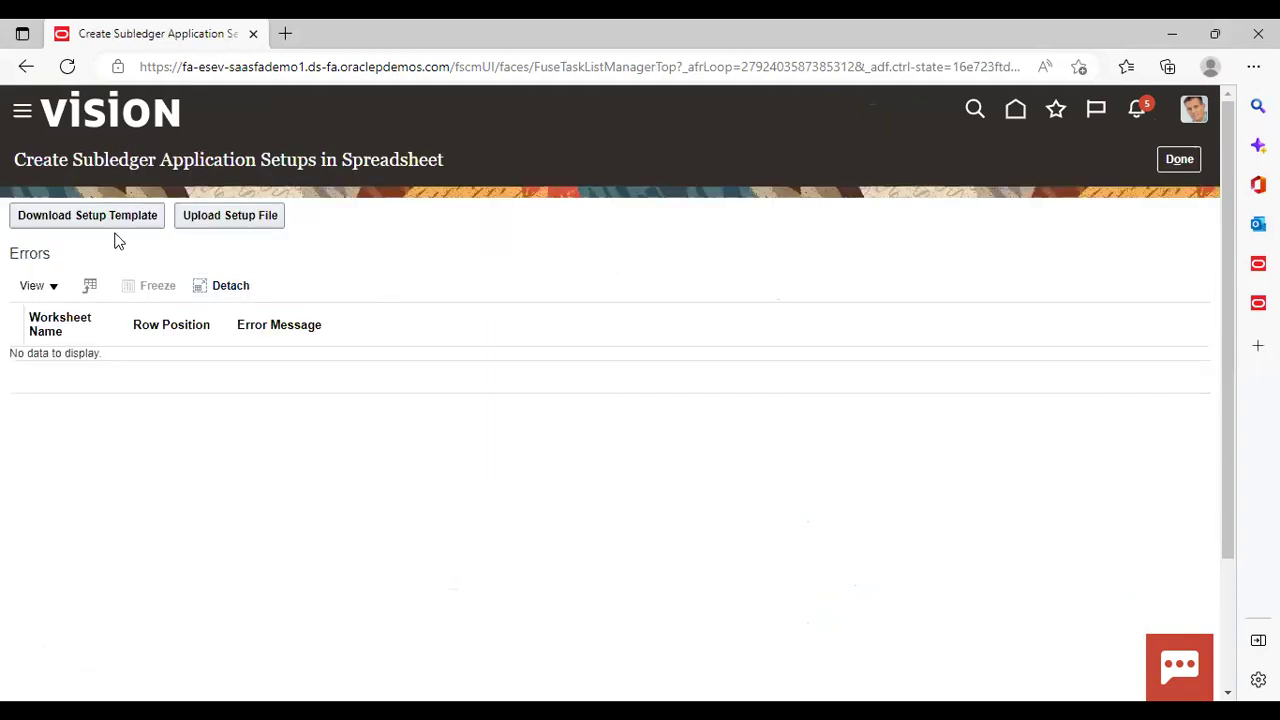
left_click(76, 220)
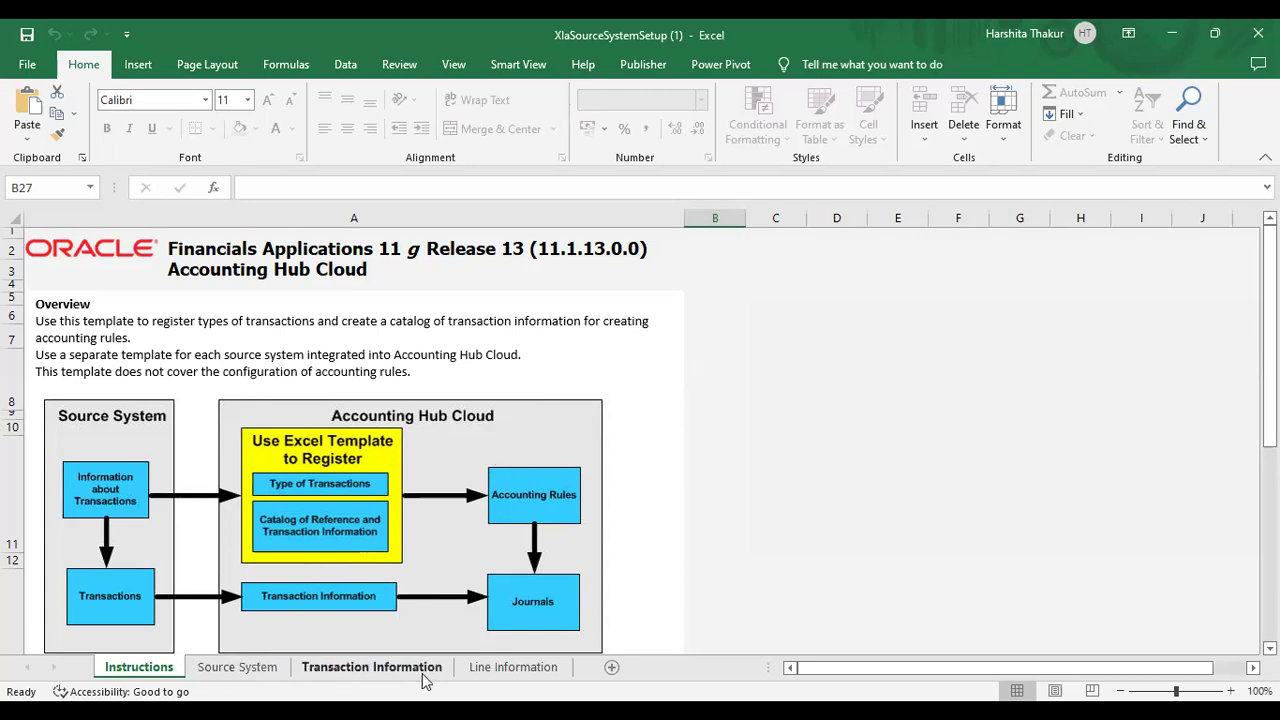
left_click(240, 668)
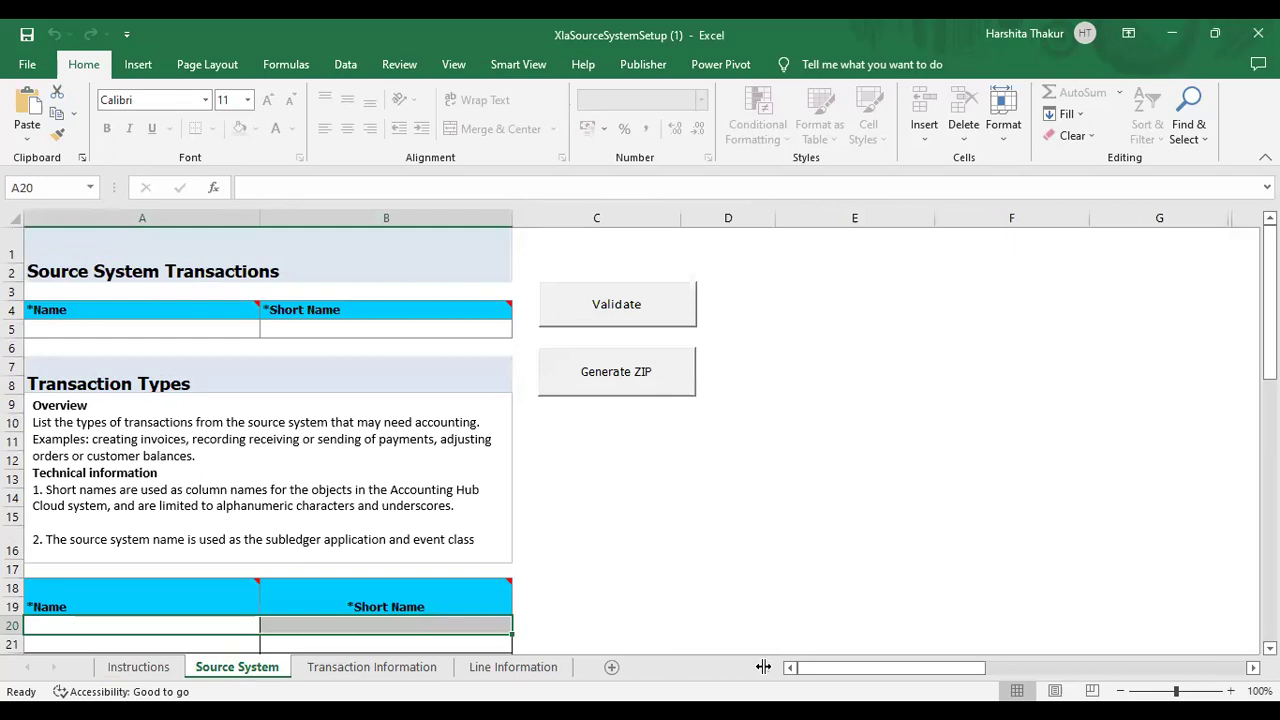
Enter the source system name Personal Loan with the short name PERSONAL_LOAN under Source System Transactions.
left_click(138, 328)
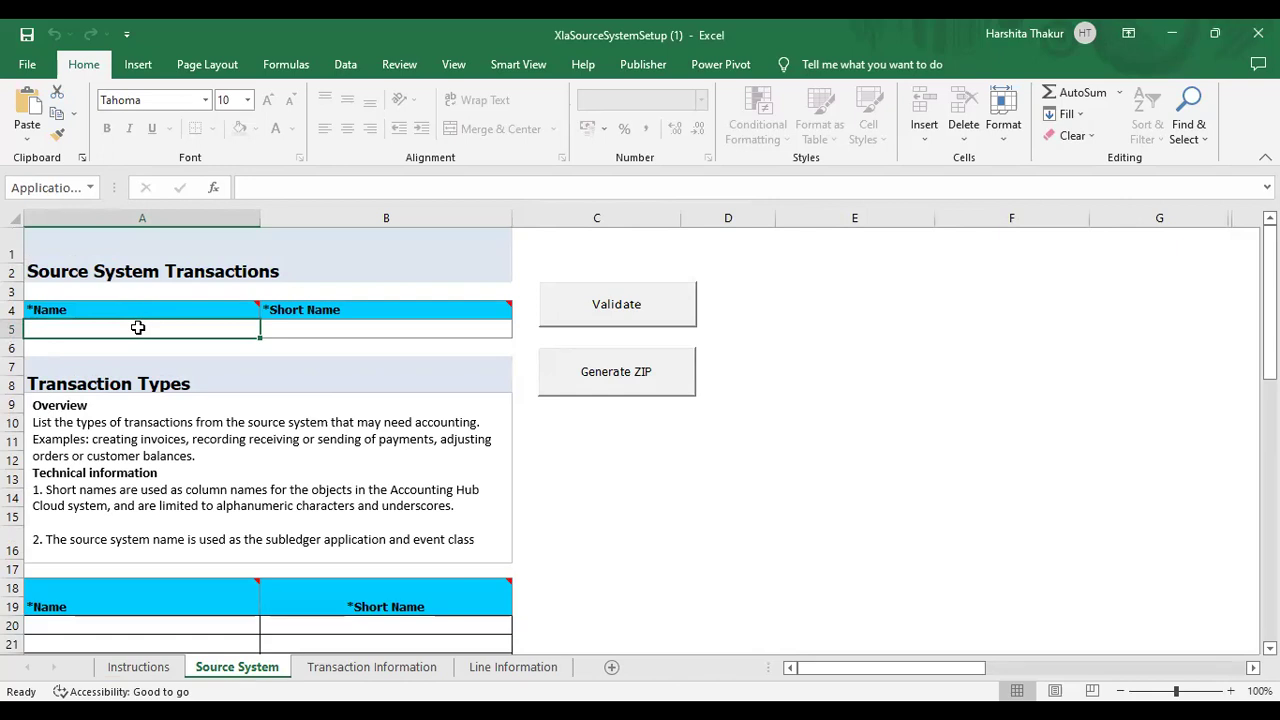
left_click(282, 330)
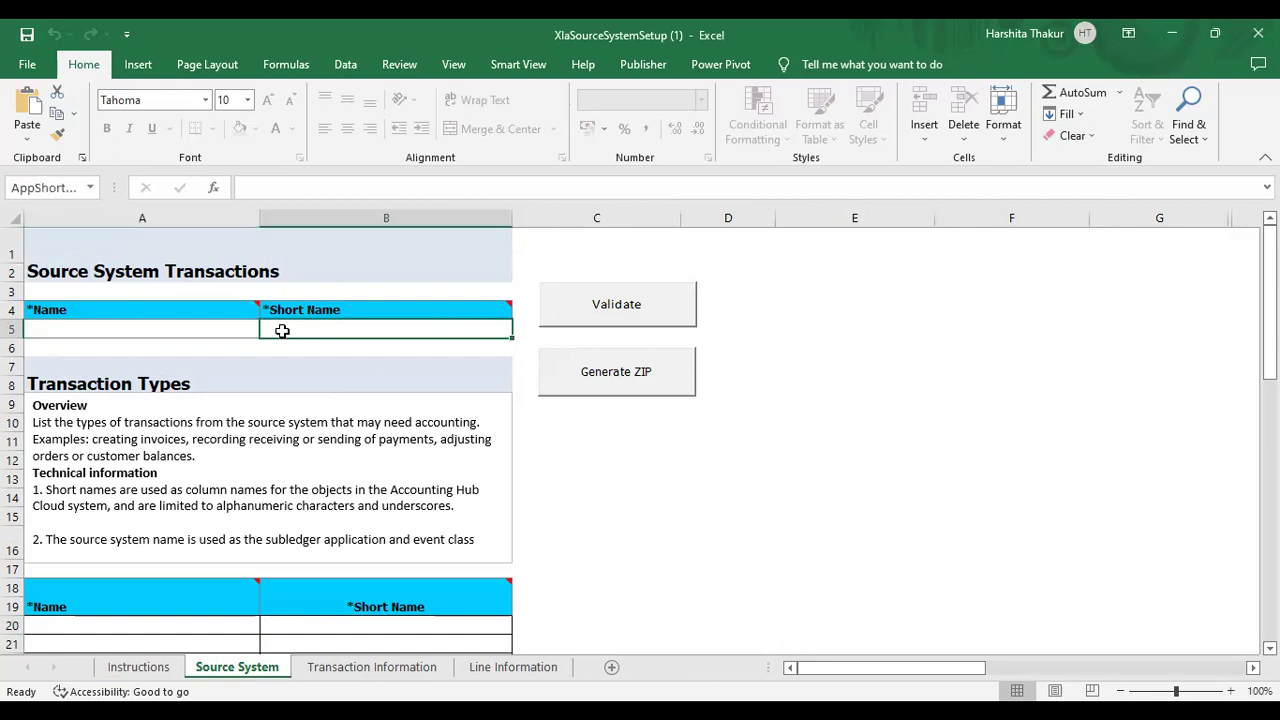
left_click(214, 329)
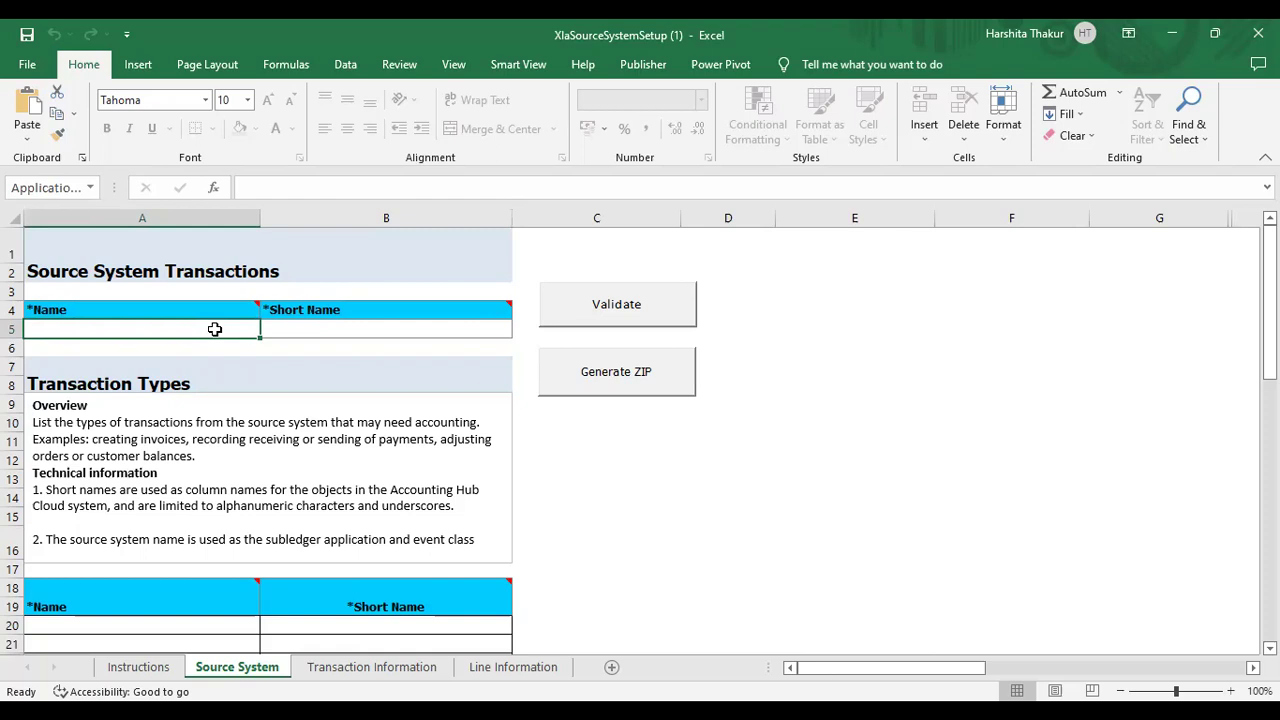
type("Personal Loan")
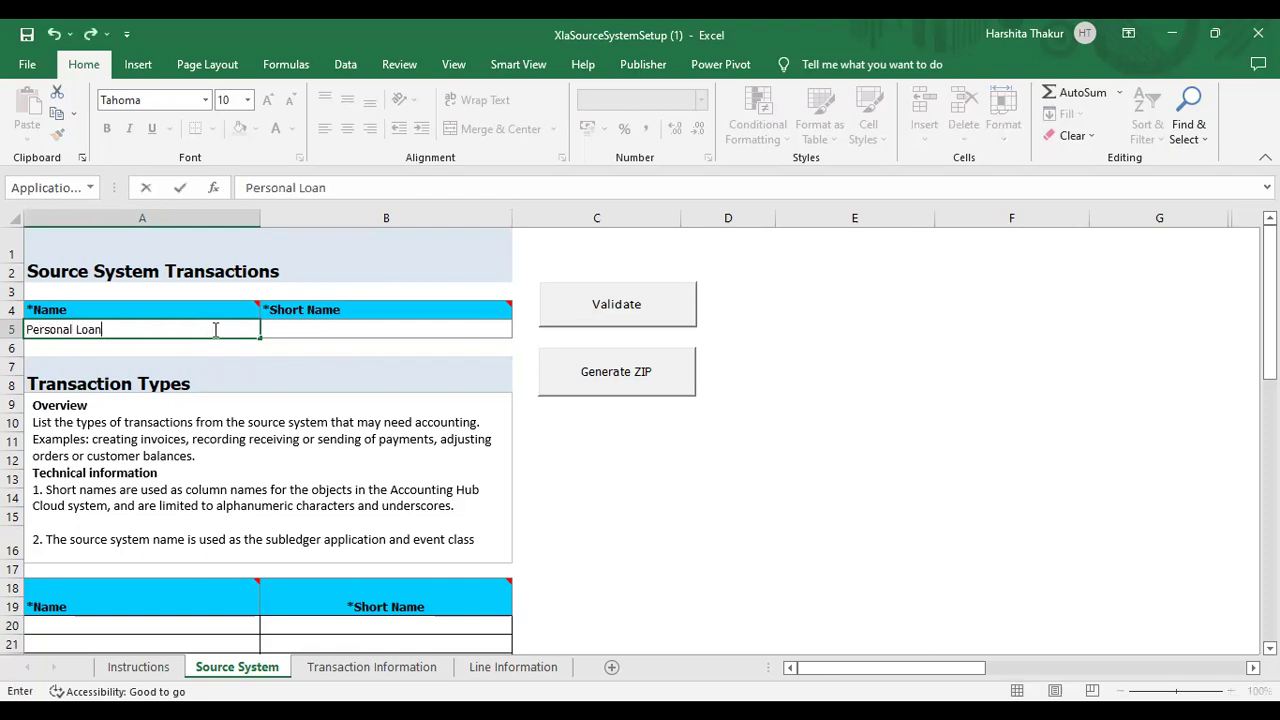
left_click(339, 329)
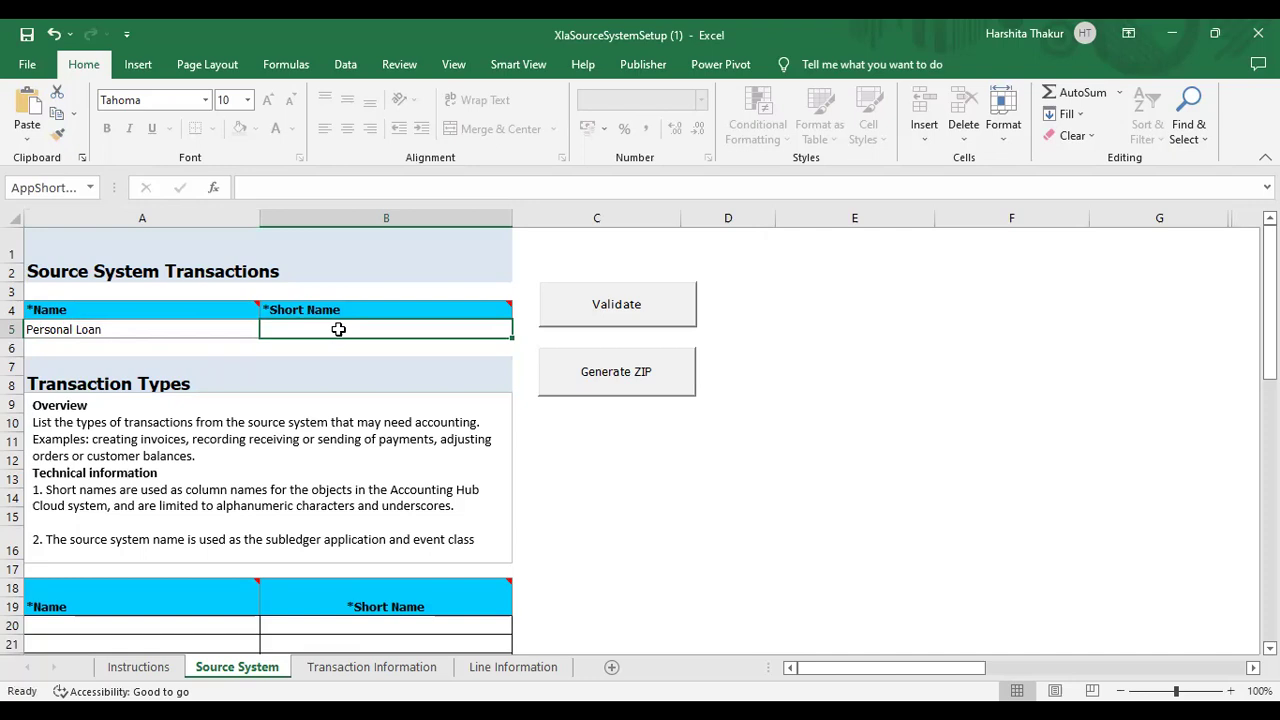
type("PER")
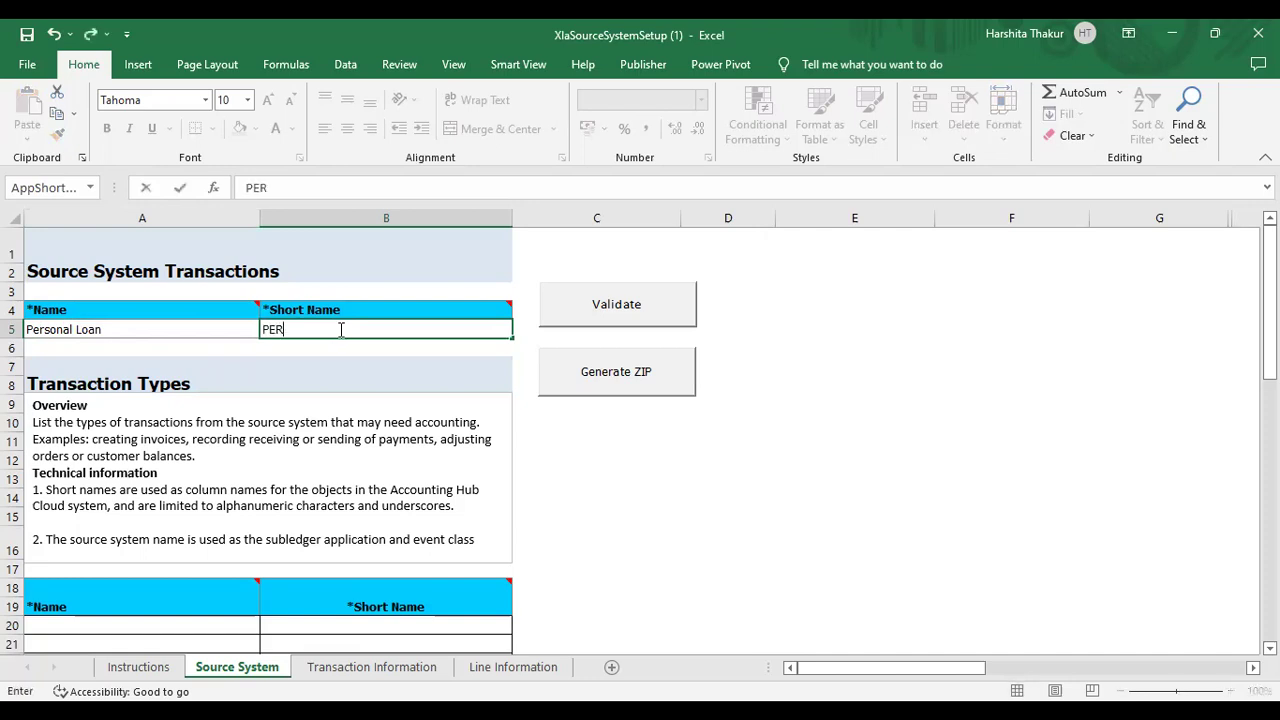
type("SONAL_LOAN")
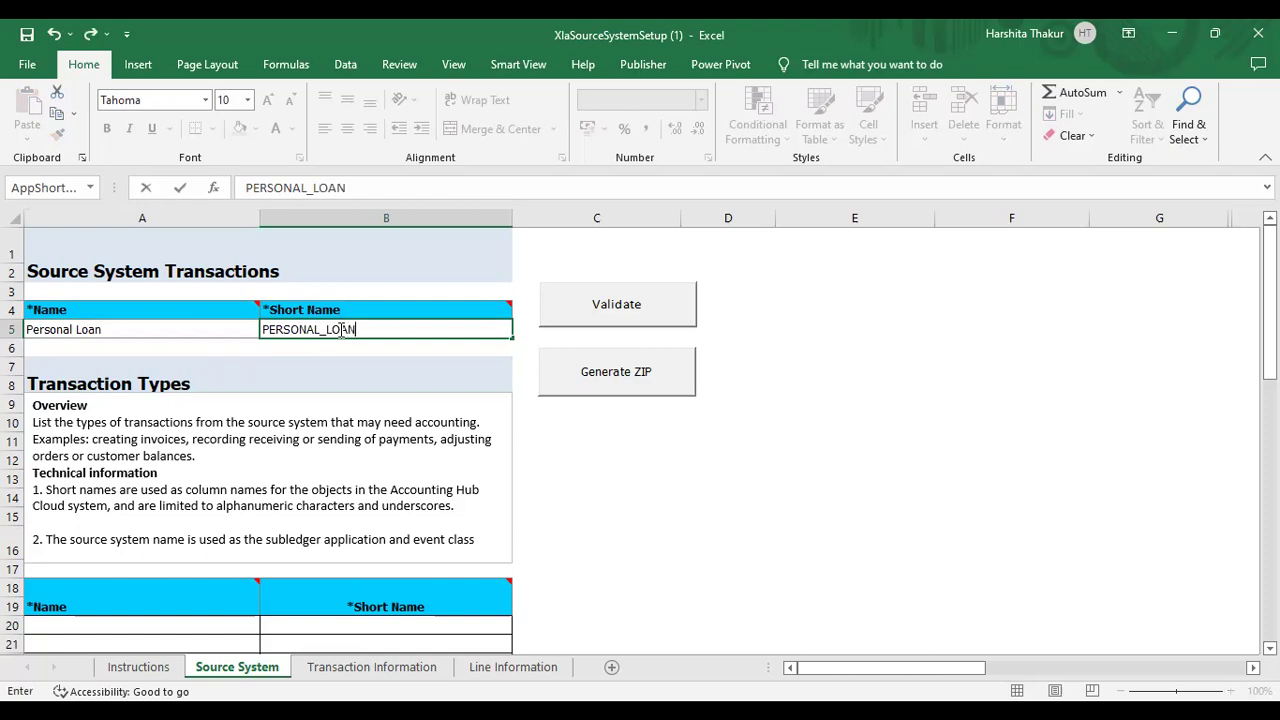
left_click(690, 539)
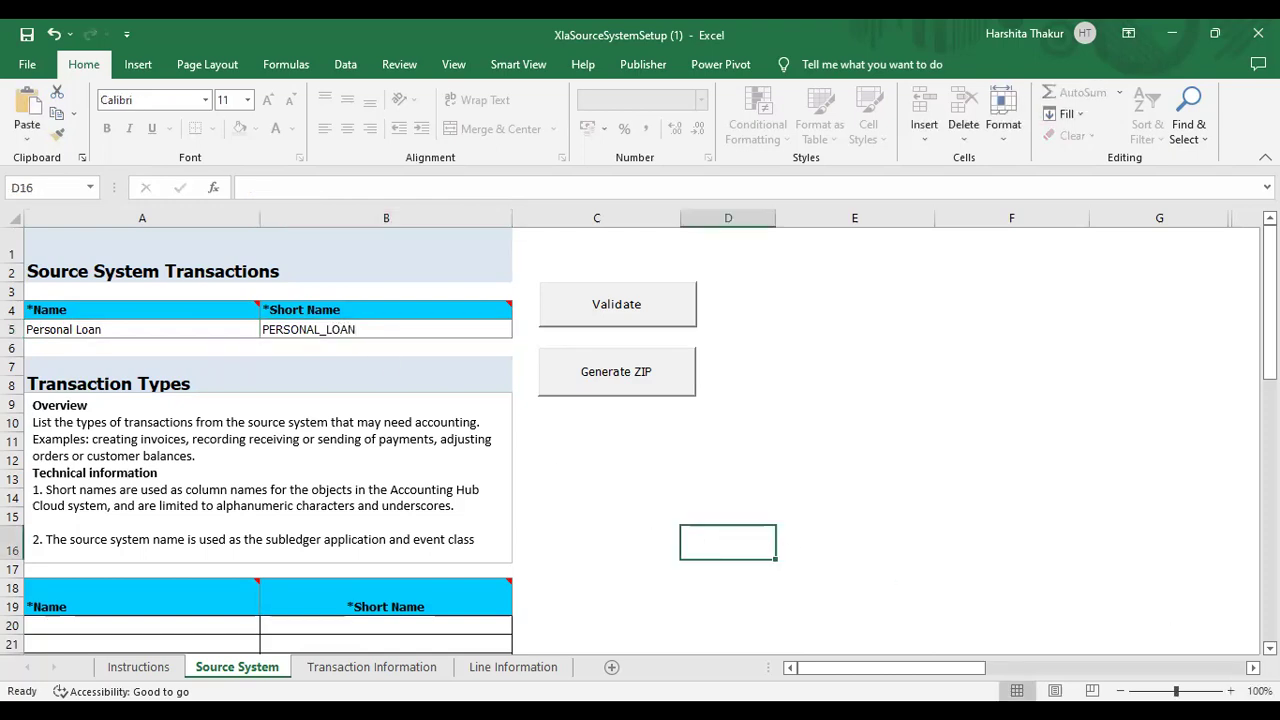
List the transaction type names Loan Origination, Loan Interest Accural and Loan Late Payment in rows 20 to 22.
scroll(640, 440, "down", 3)
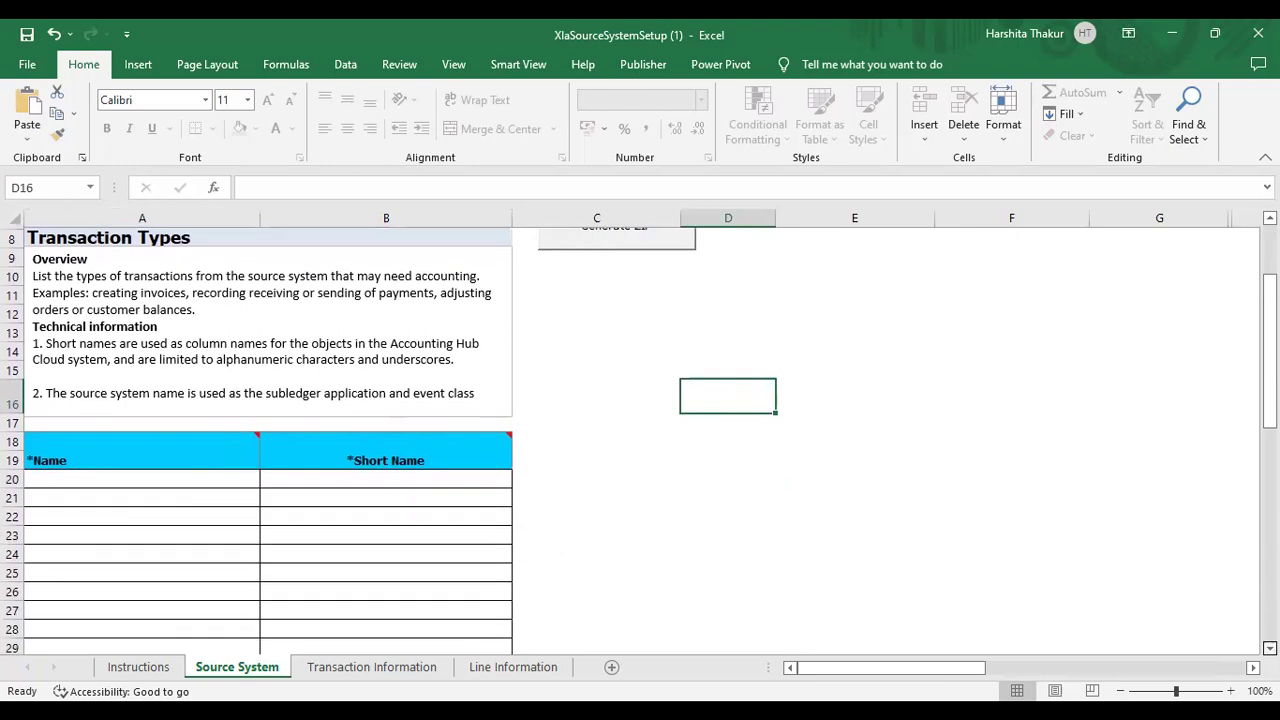
left_click(205, 460)
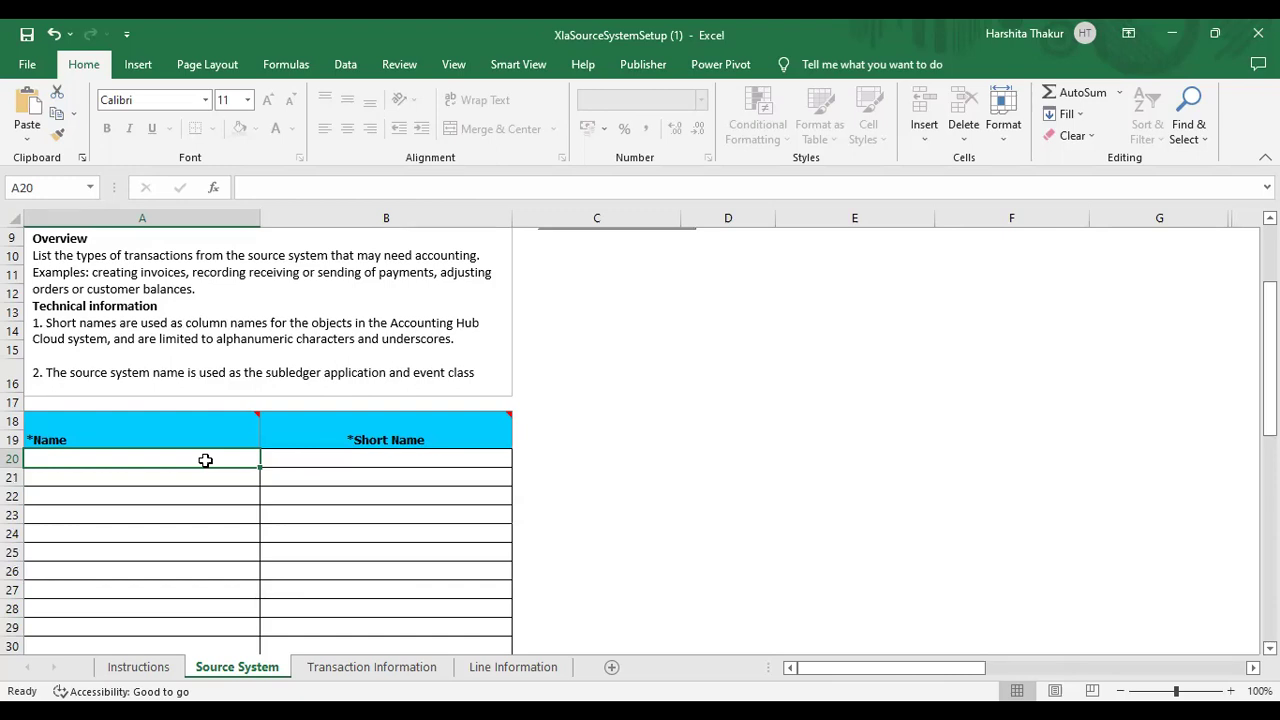
type("Lo")
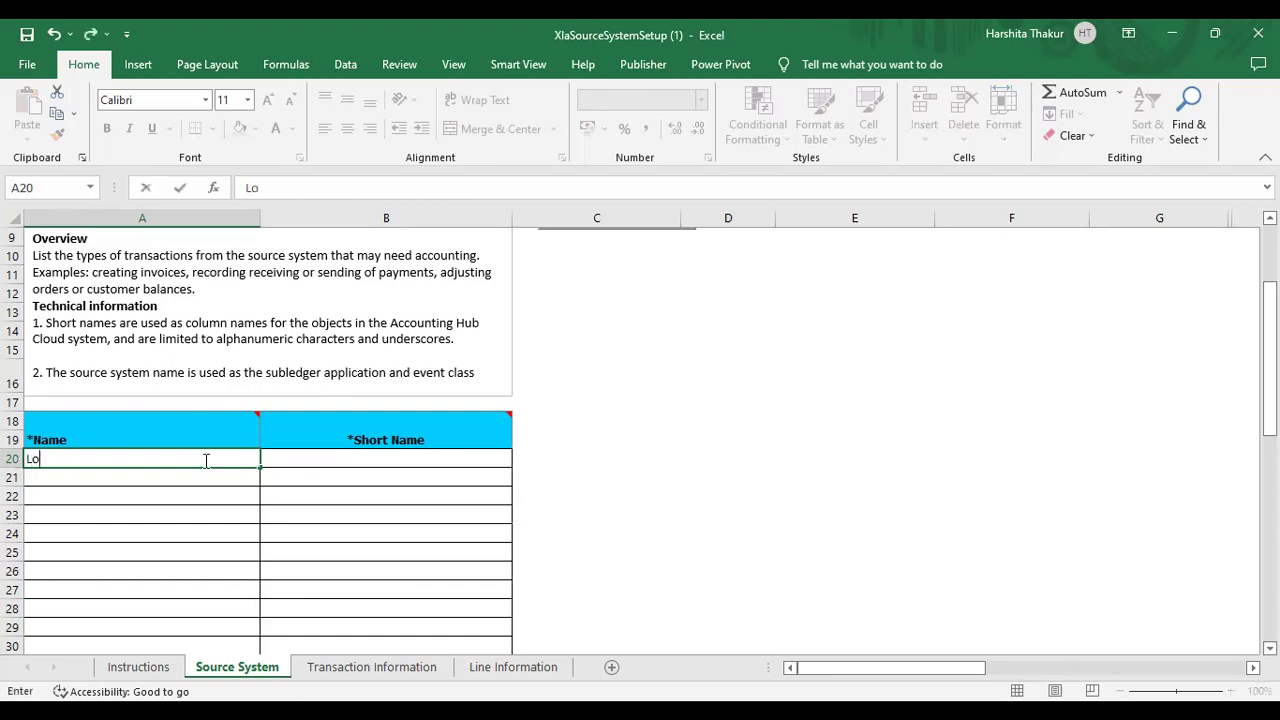
type("an Origination")
key("Return")
type("Loan In")
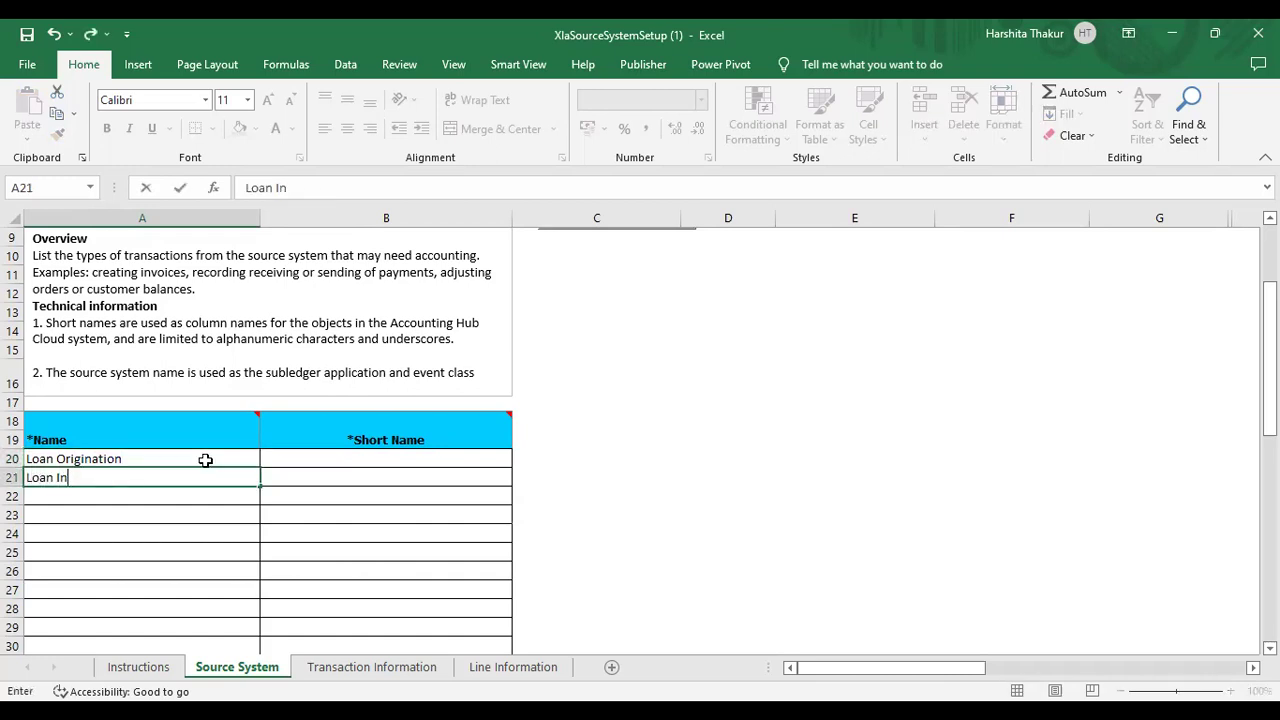
type("terest Accural")
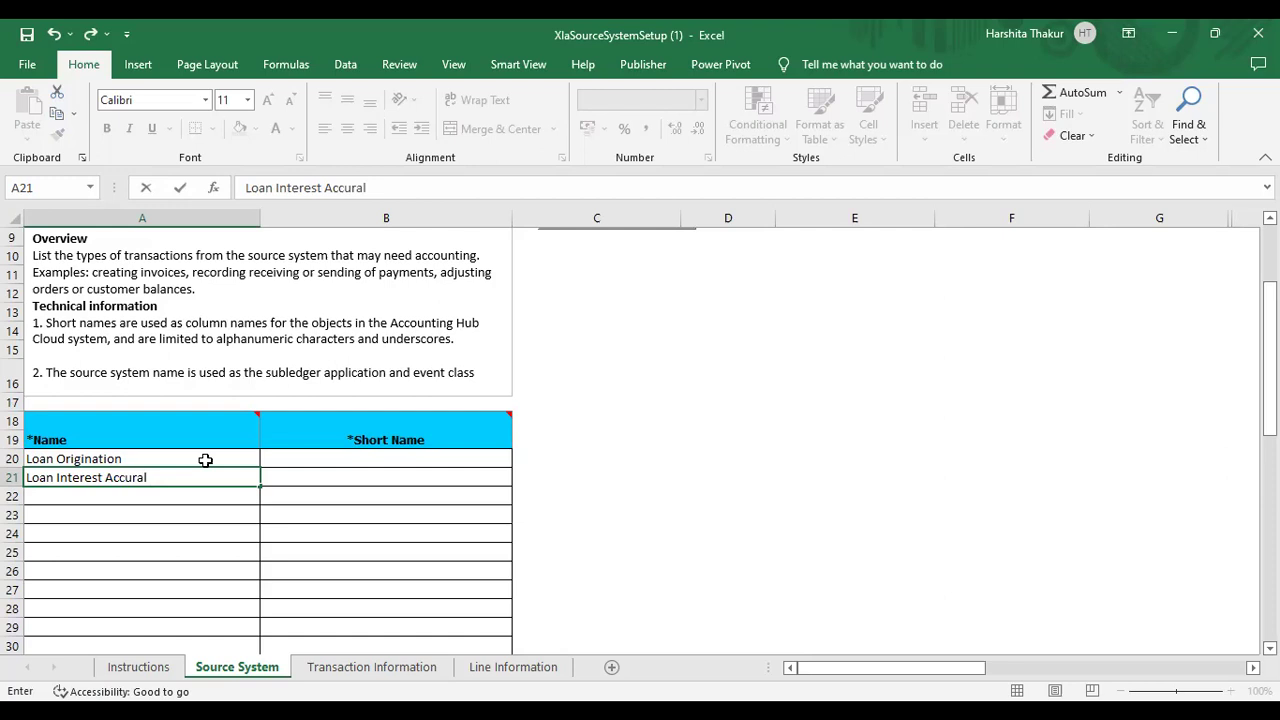
key("Return")
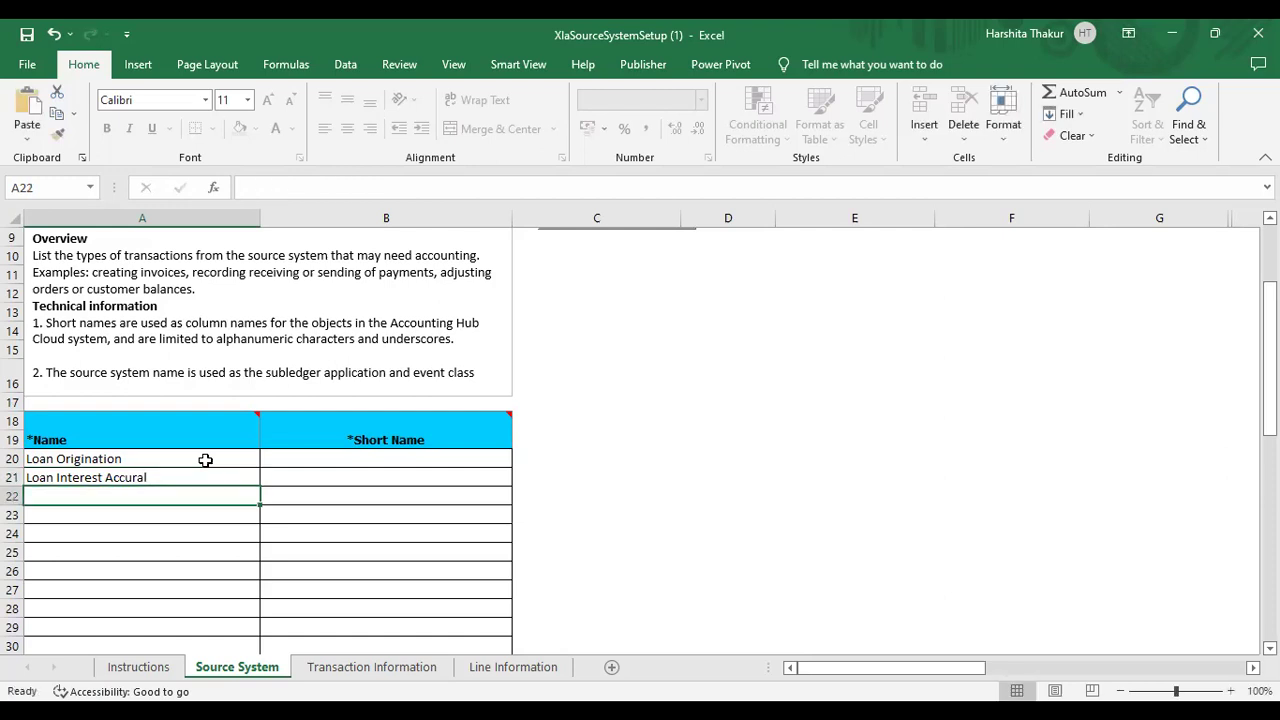
type("Loan Late Payment")
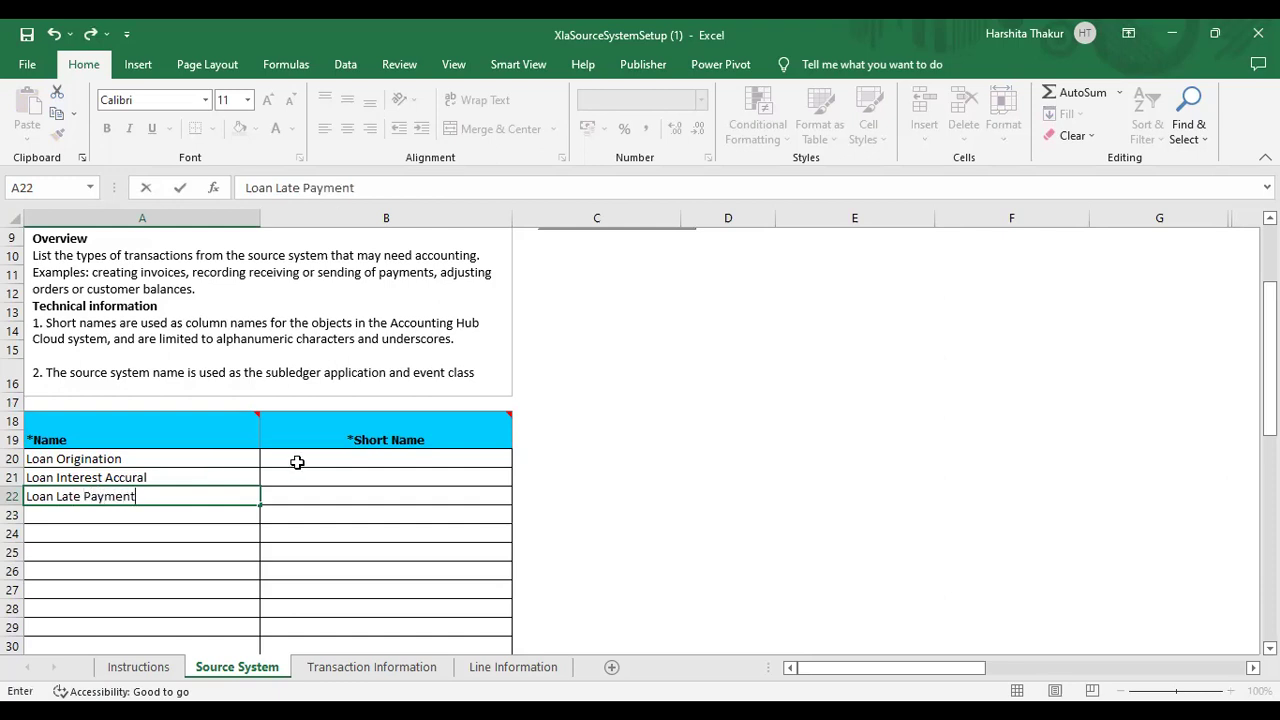
Give the three transaction types the short names LOAN_ORIGINATION, LOAN_INTEREST_ACCURAL and LOAN_LATE_PAYMENT.
left_click(297, 462)
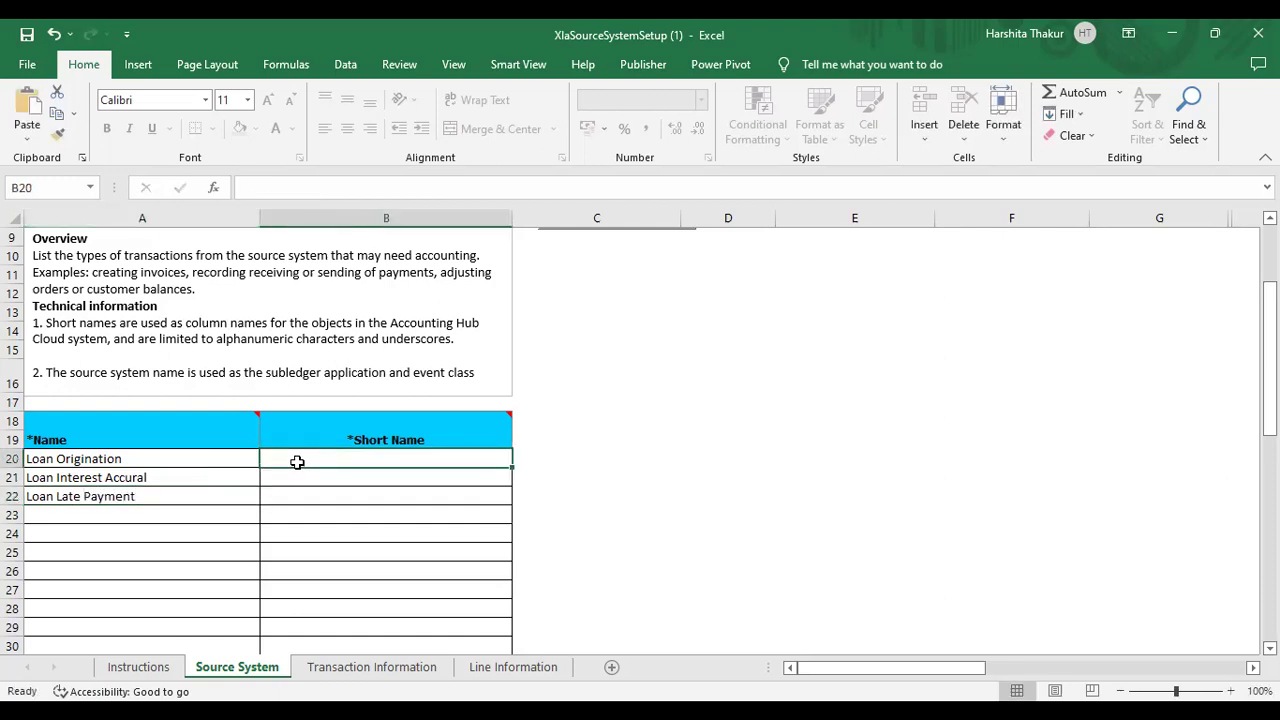
type("LOA")
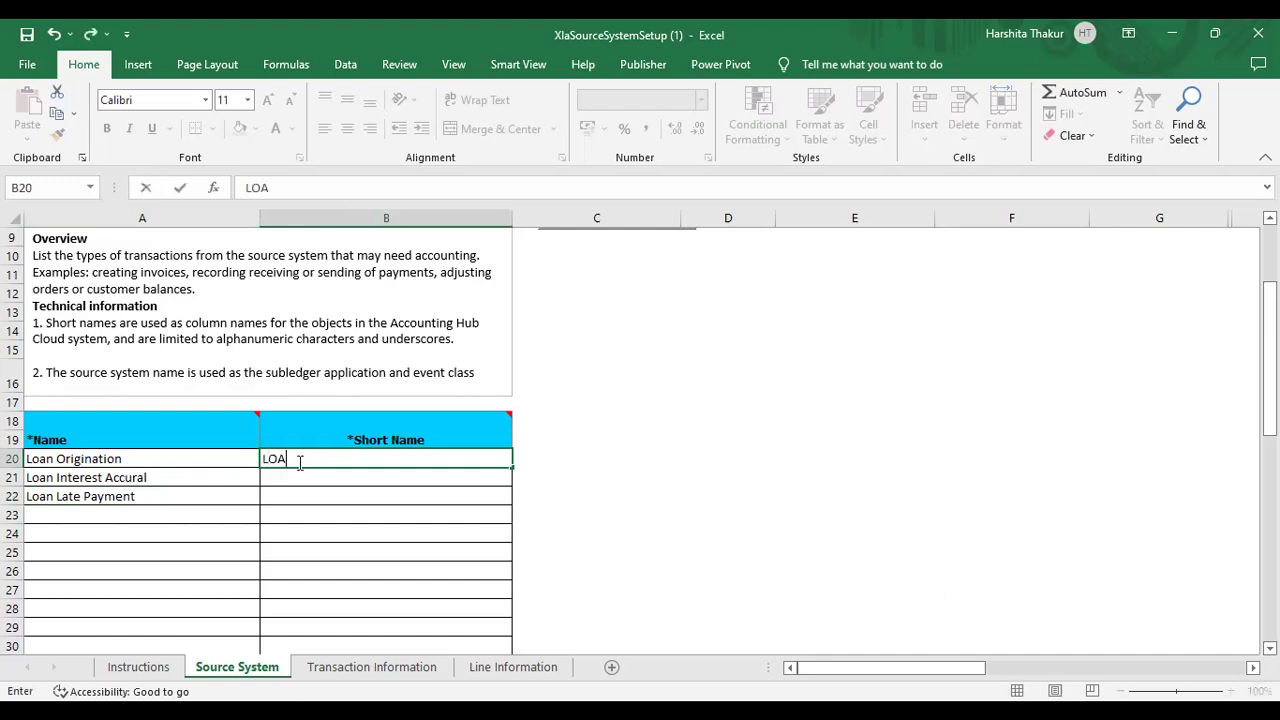
type("N_ORIGINATION")
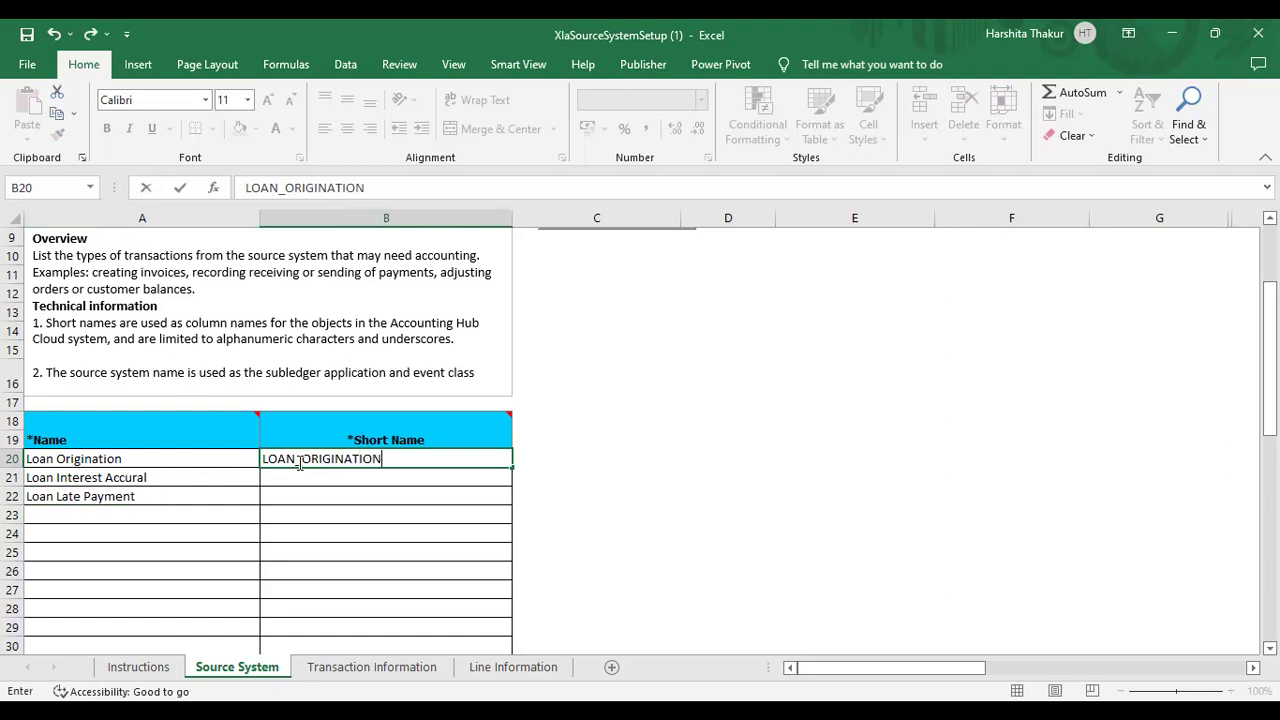
key("Return")
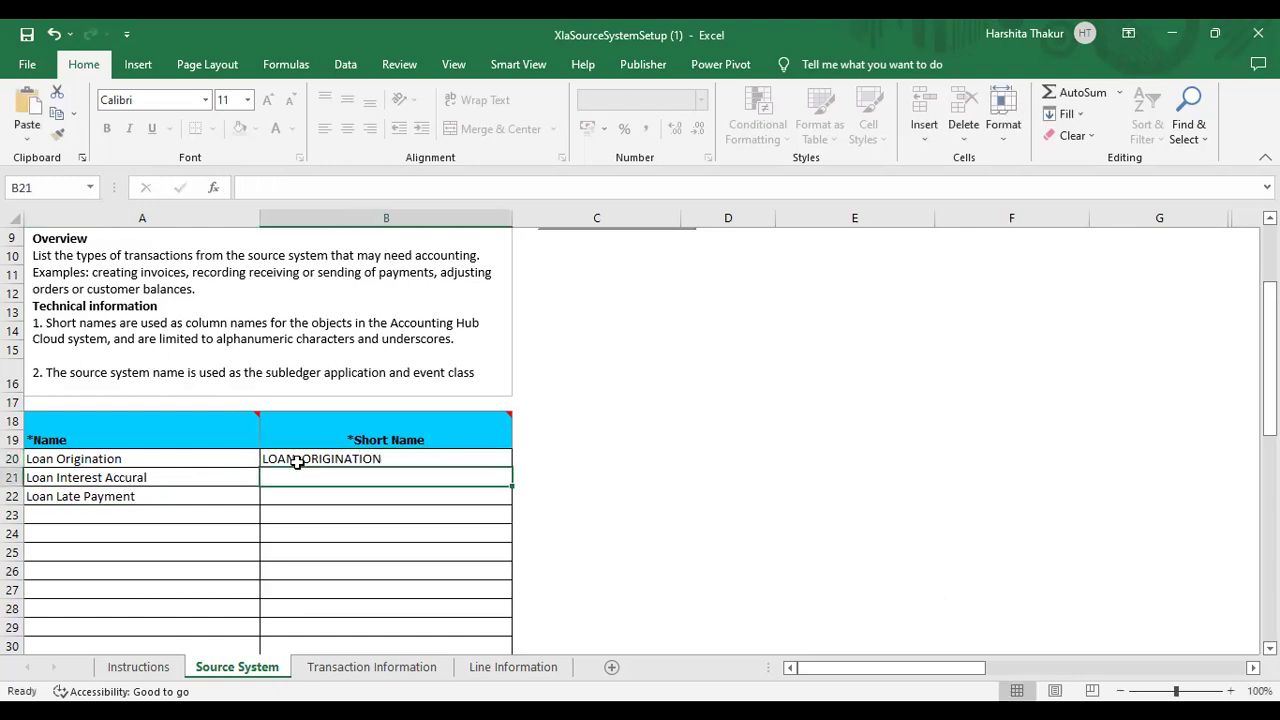
type("LOAN_INTEREST")
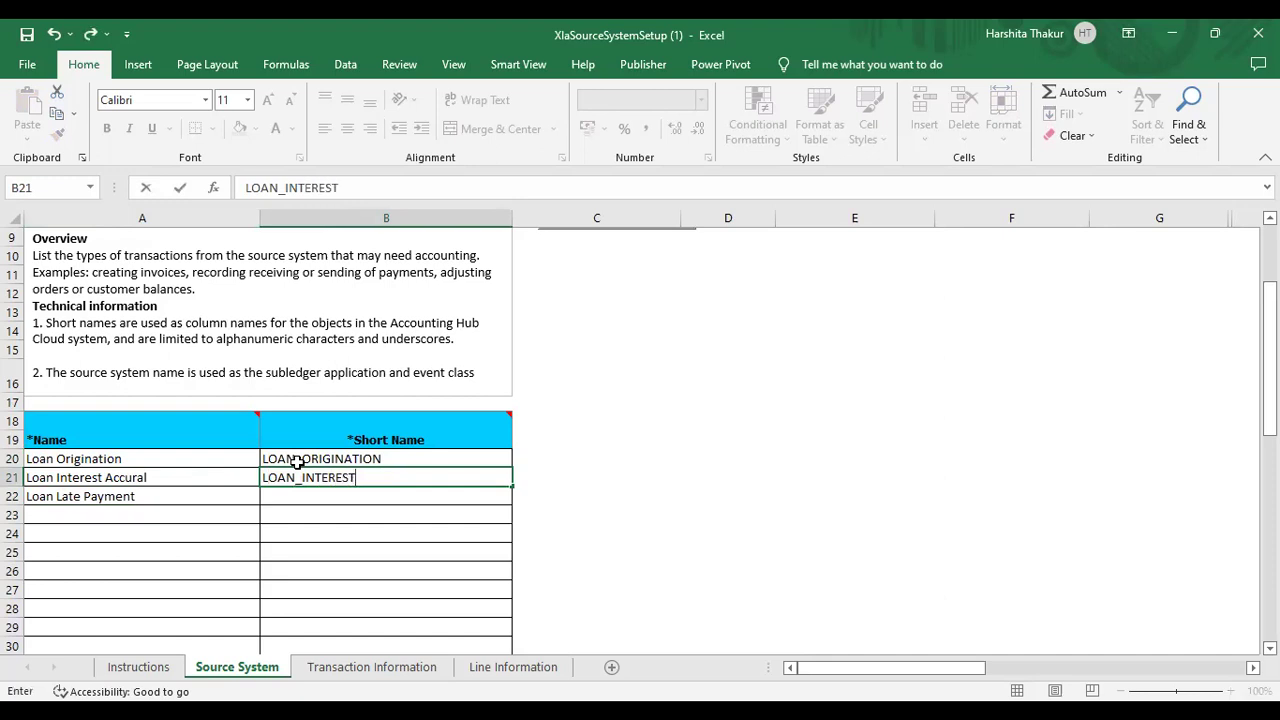
type("_ACCURAL")
key("Return")
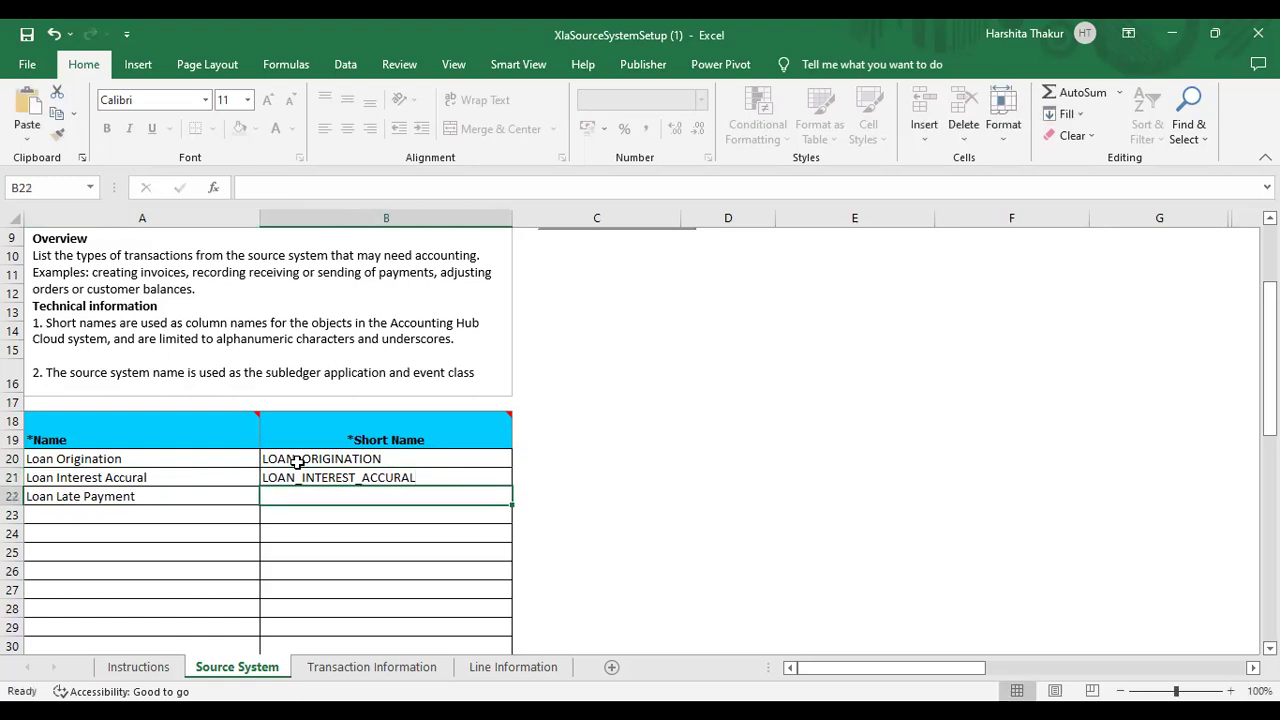
type("LOAN")
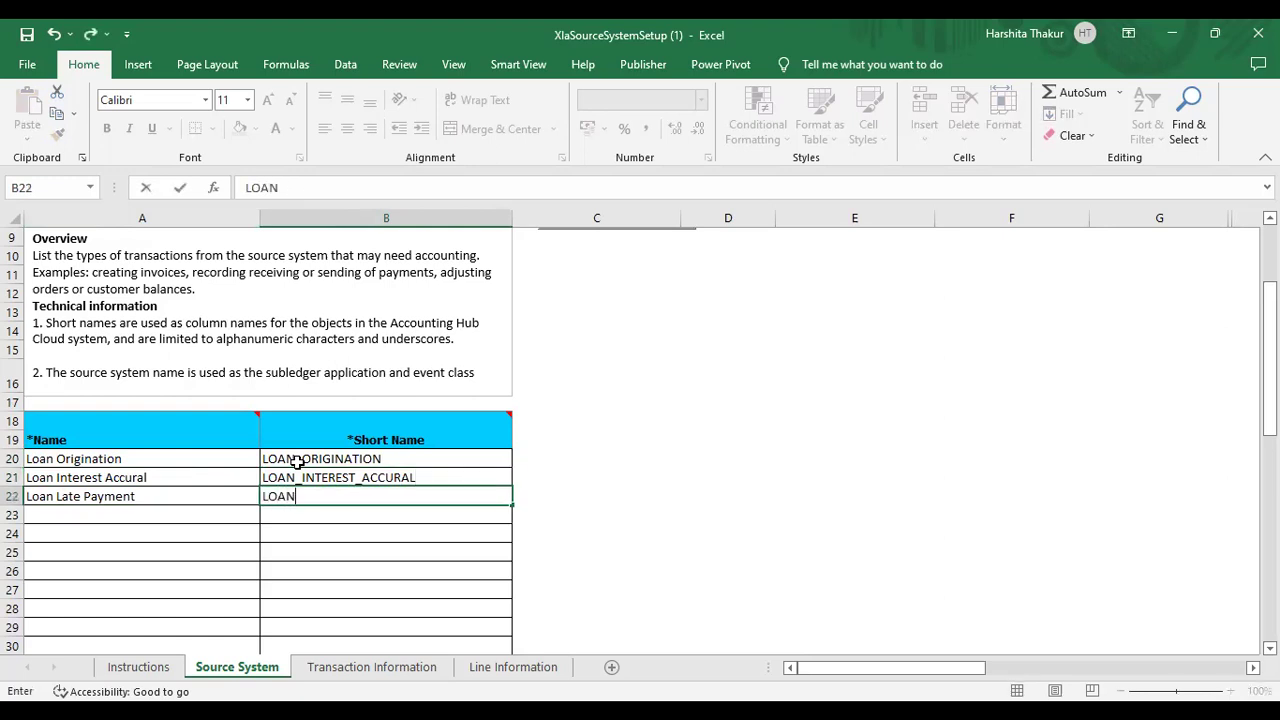
type("_LATE_PAYMENT")
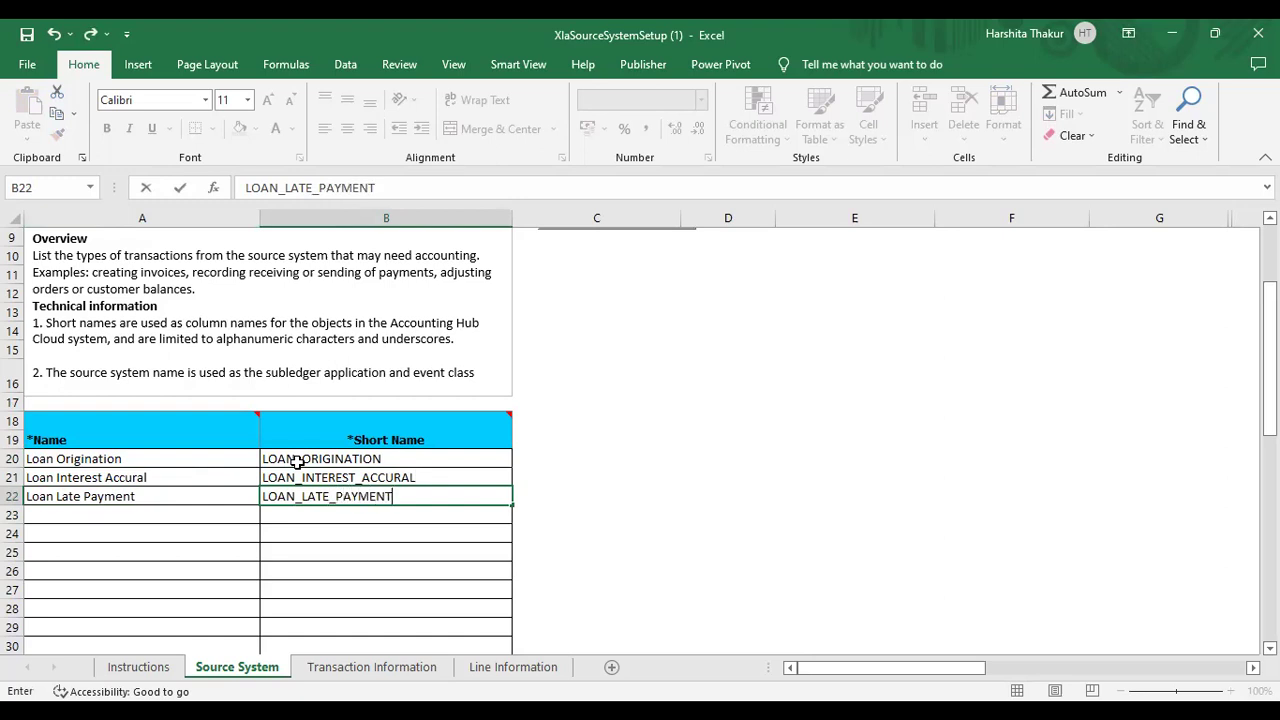
left_click(204, 529)
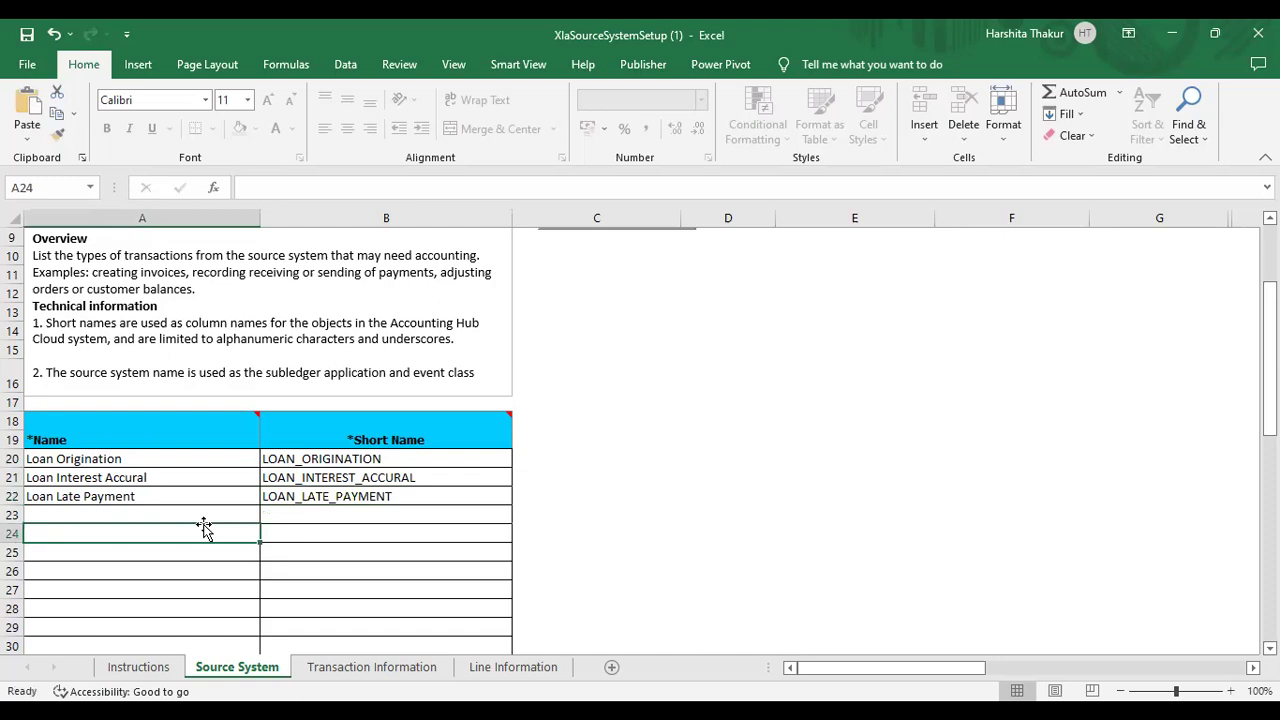
Review the Source System sheet from its heading down to the transaction types list.
key("Up")
key("Up")
key("Up")
key("Up")
key("Up")
key("Up")
key("Up")
key("Up")
key("Up")
key("Up")
key("Up")
key("Up")
key("Up")
key("Up")
key("Up")
key("Up")
key("Up")
key("Up")
key("Up")
key("Up")
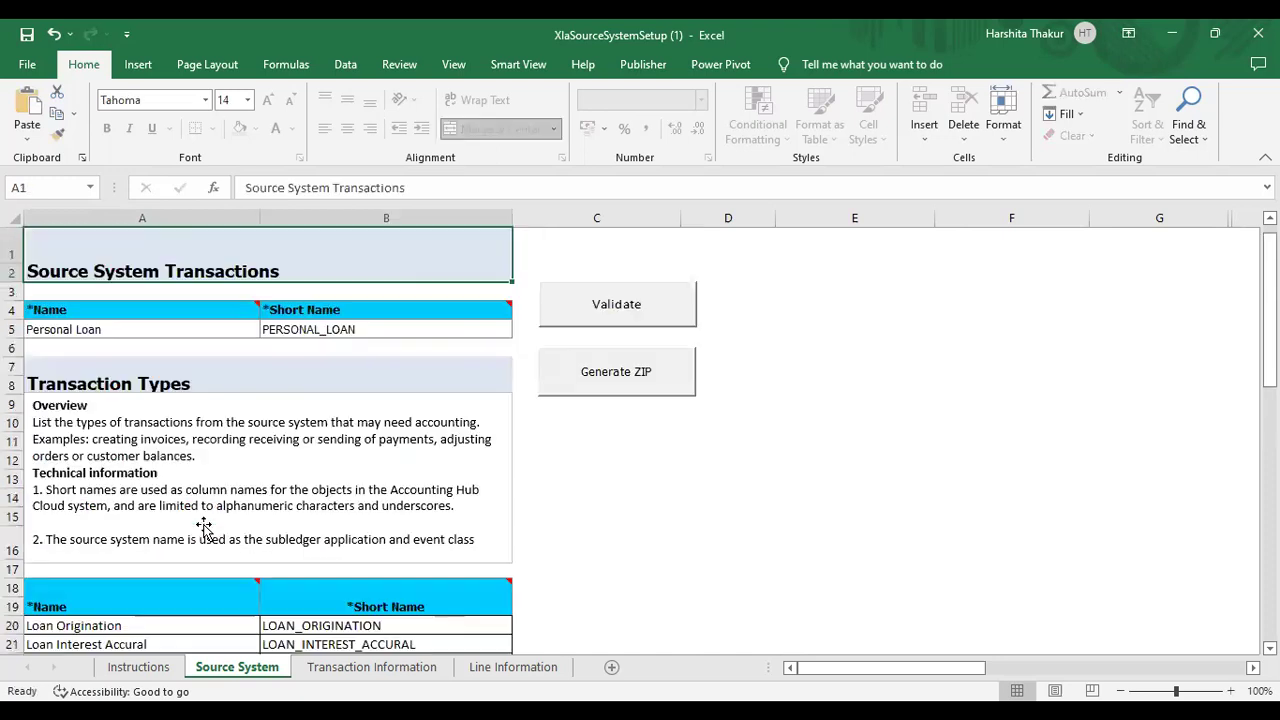
key("Down")
key("Down")
key("Down")
key("Down")
key("Down")
key("Down")
key("Down")
key("Down")
key("Down")
key("Down")
key("Down")
key("Down")
key("Down")
key("Down")
key("Down")
key("Down")
key("Down")
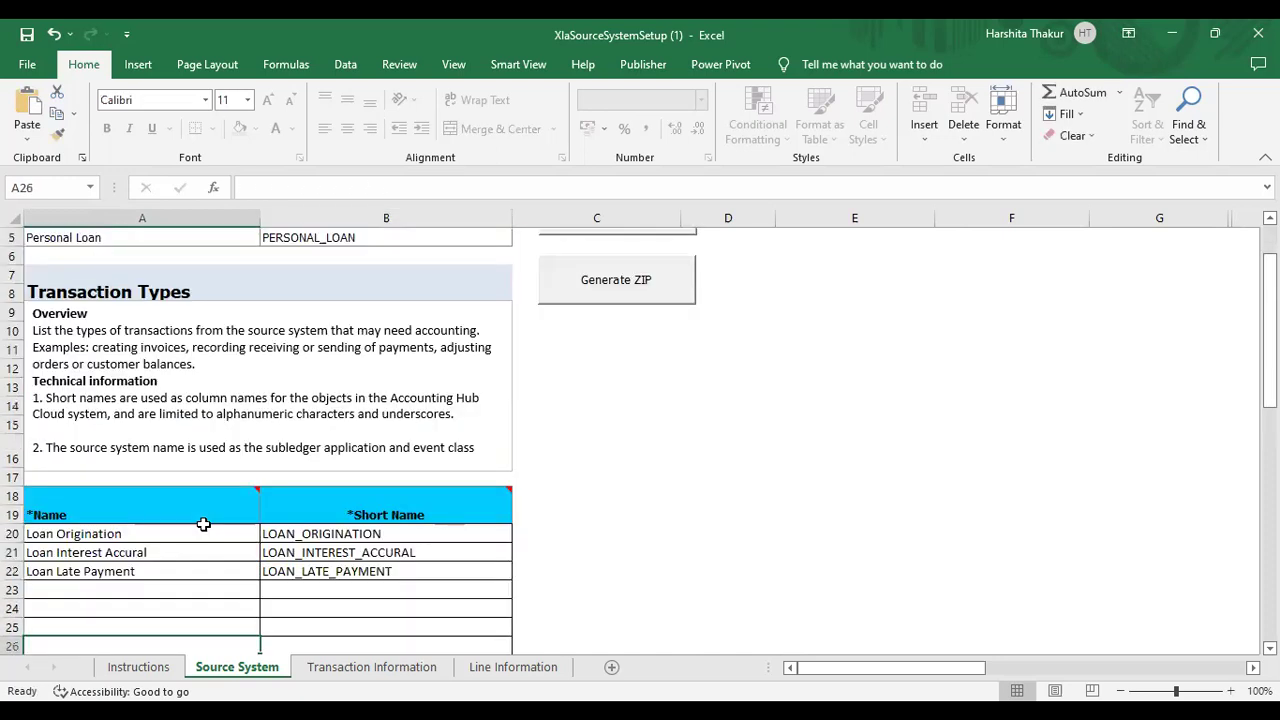
Show the List of Sources on the Transaction Information sheet and select the Transaction Date name cell.
left_click(347, 674)
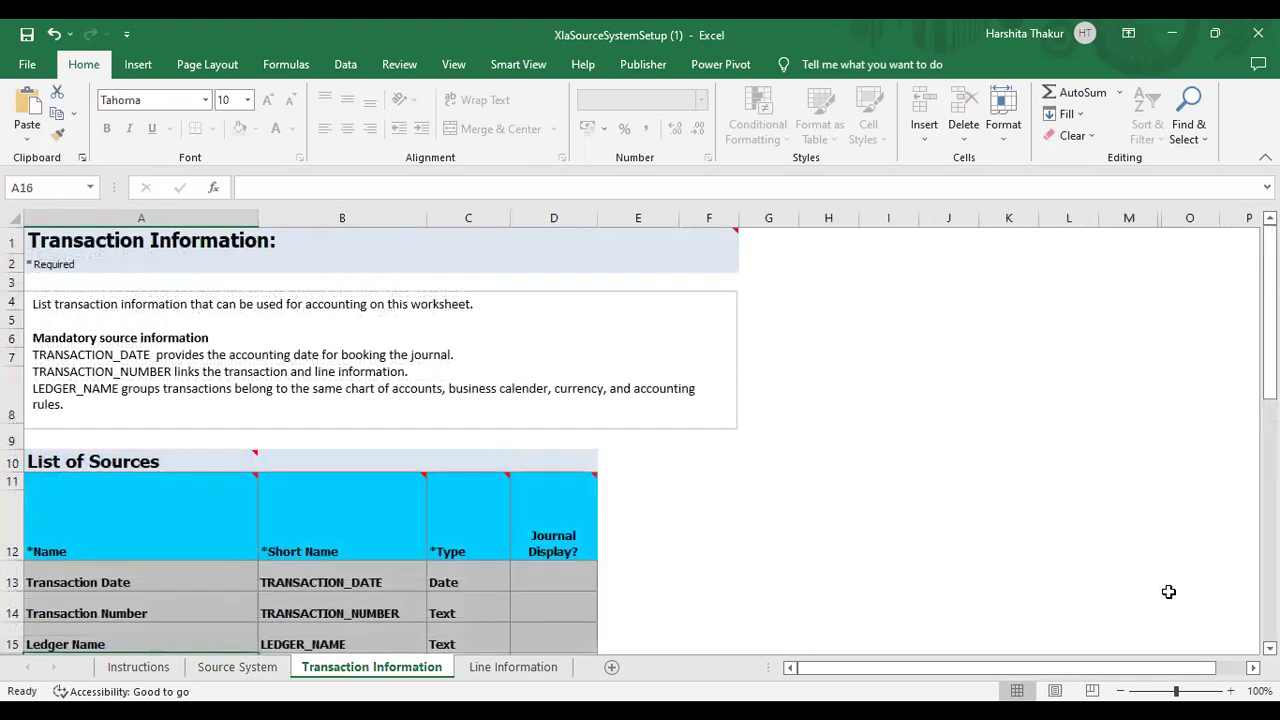
scroll(317, 410, "down", 3)
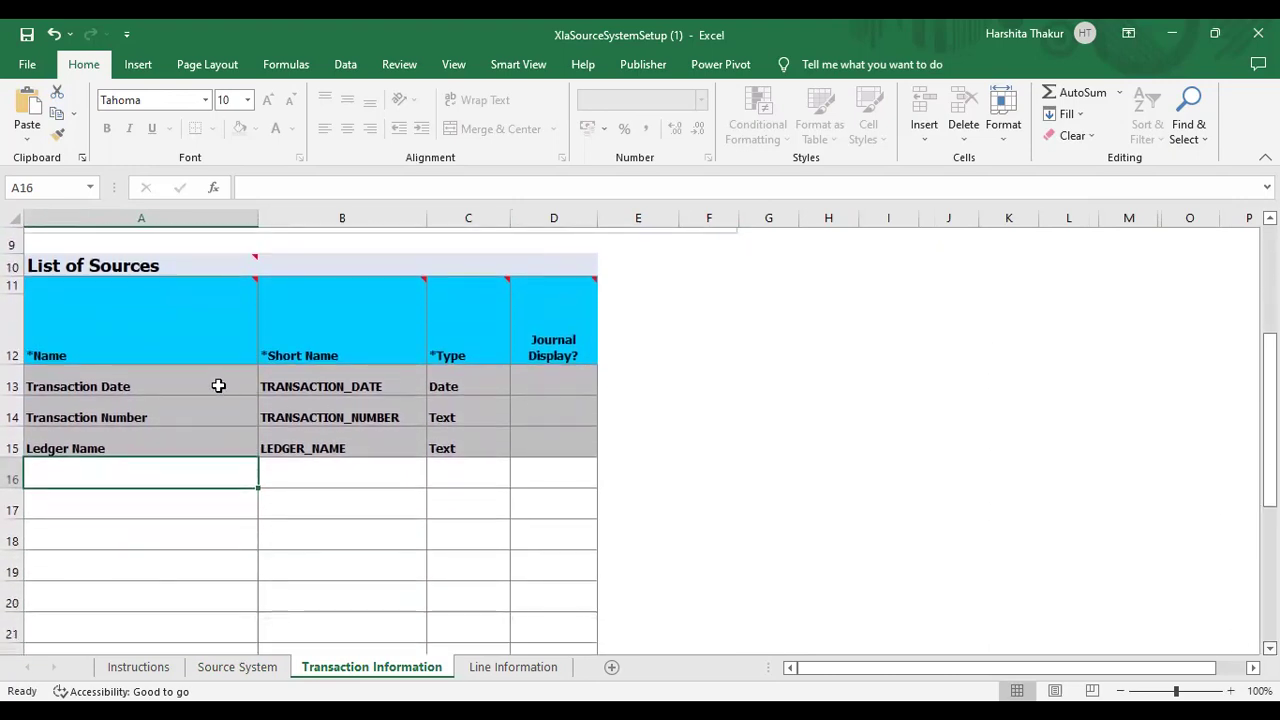
left_click(185, 376)
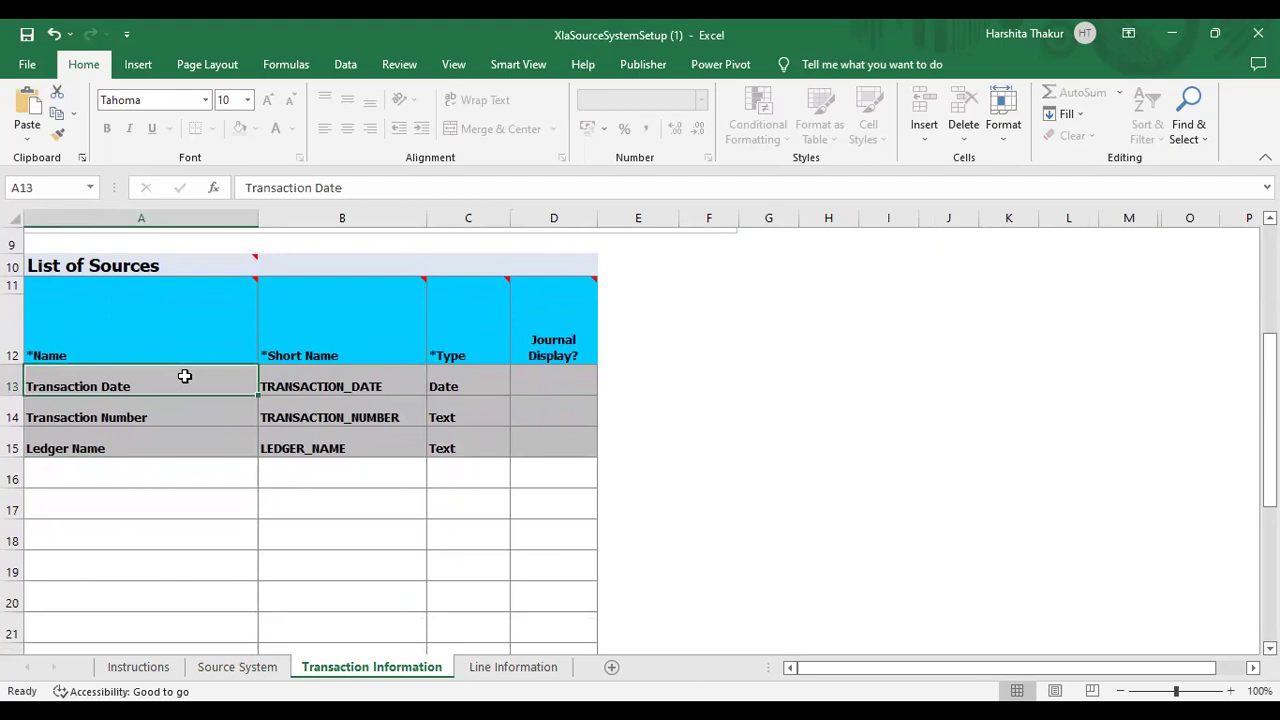
Add the source names Loan Type and Loan Amount in rows 16 and 17 of the transaction List of Sources.
key("Down")
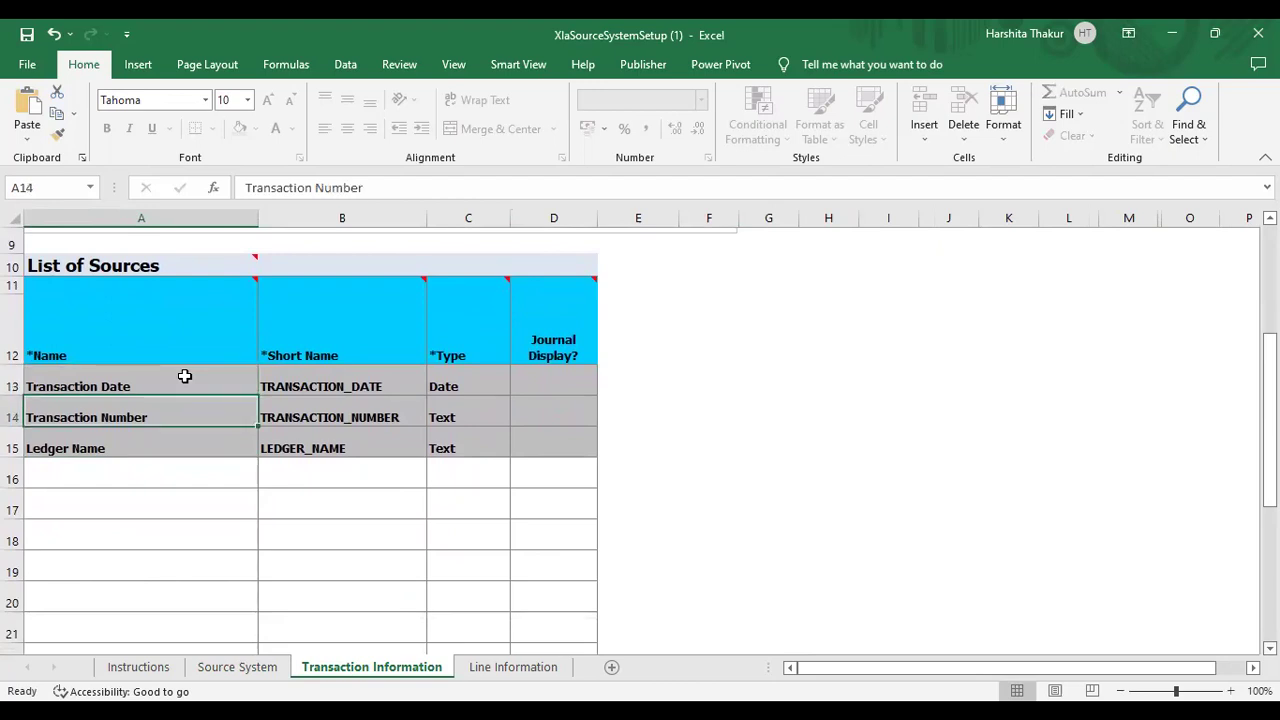
key("Down")
key("Down")
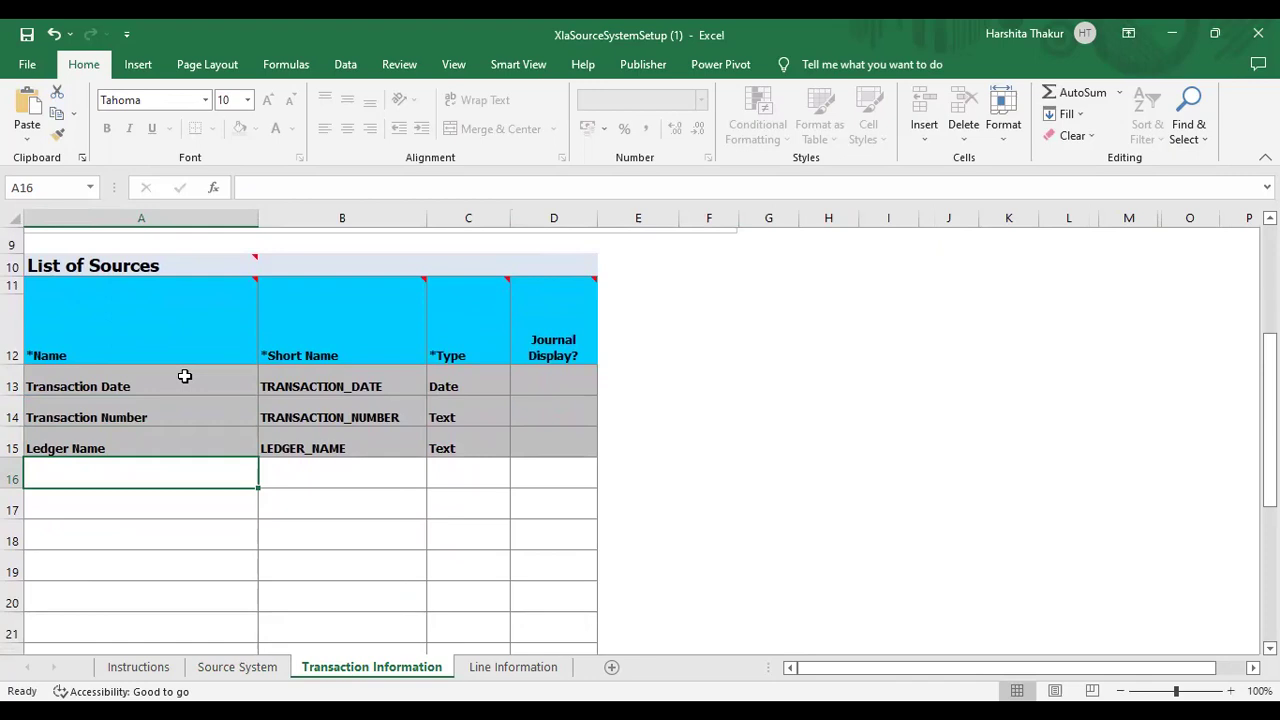
type("Loa")
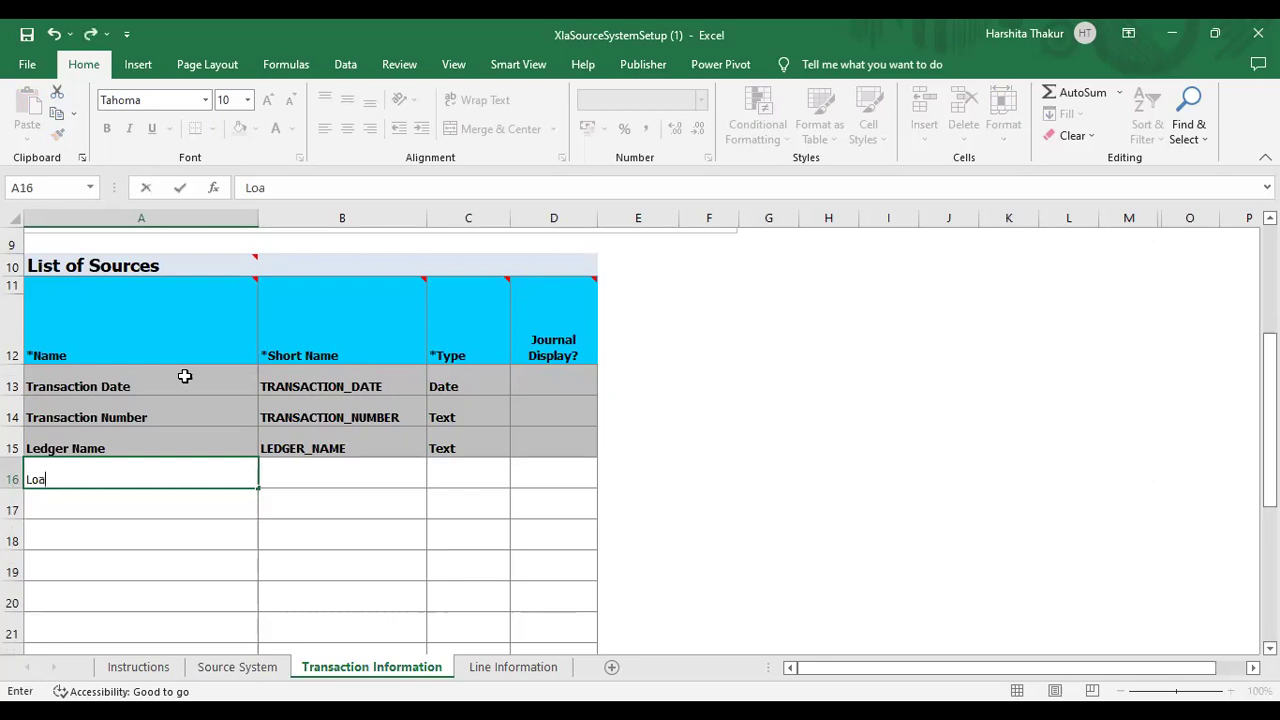
type("n Type")
key("Return")
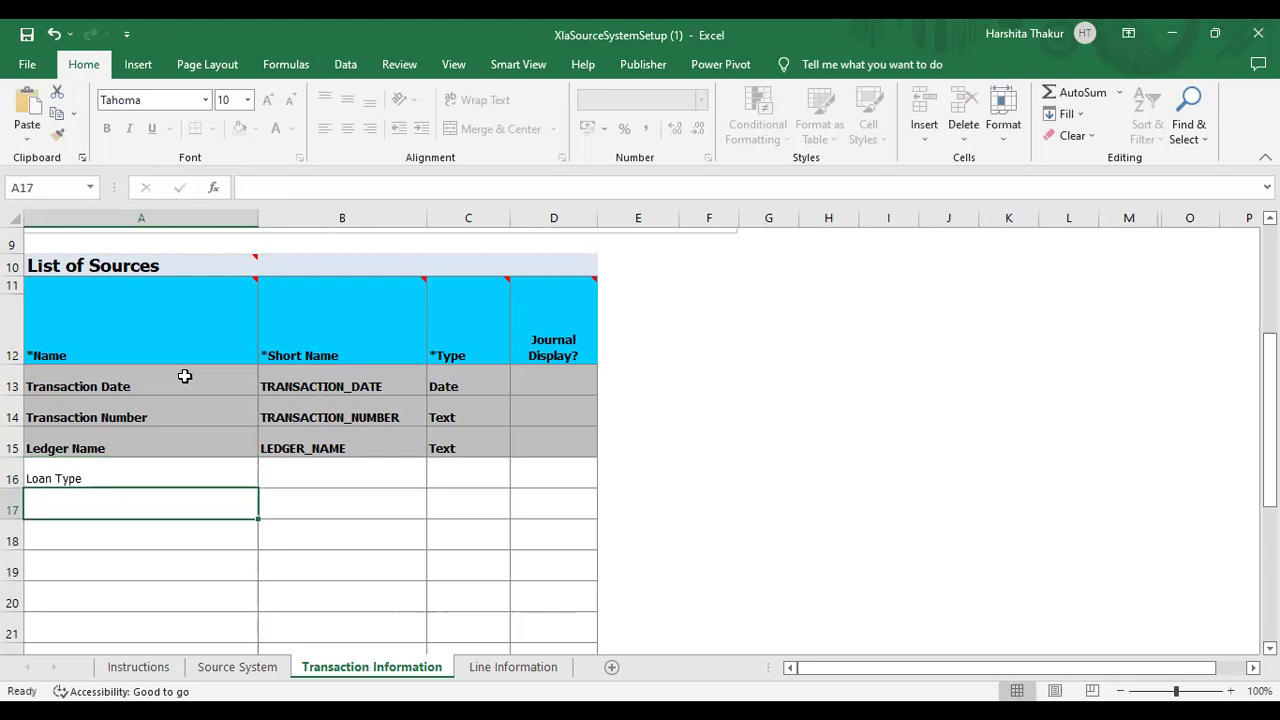
type("Loan Amount")
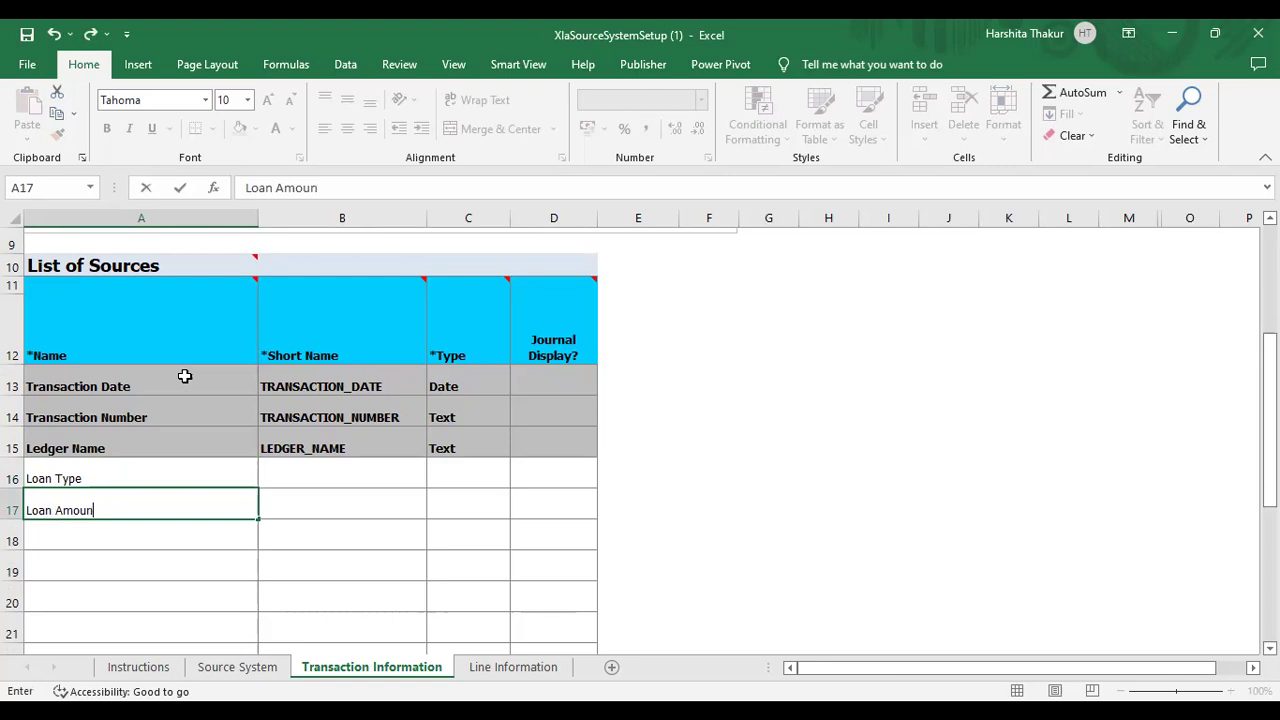
Give the Loan Type and Loan Amount sources the short names LOAN_TYPE and LOAN_AMOUNT.
left_click(343, 482)
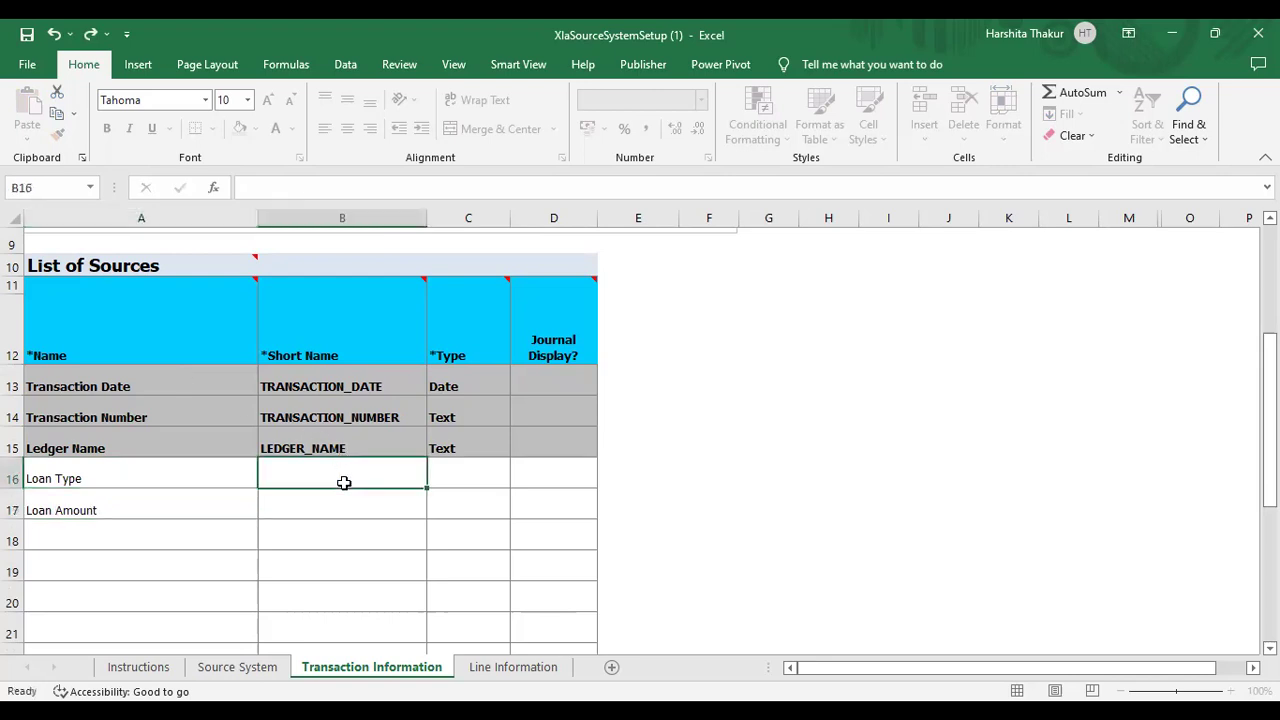
type("LOA")
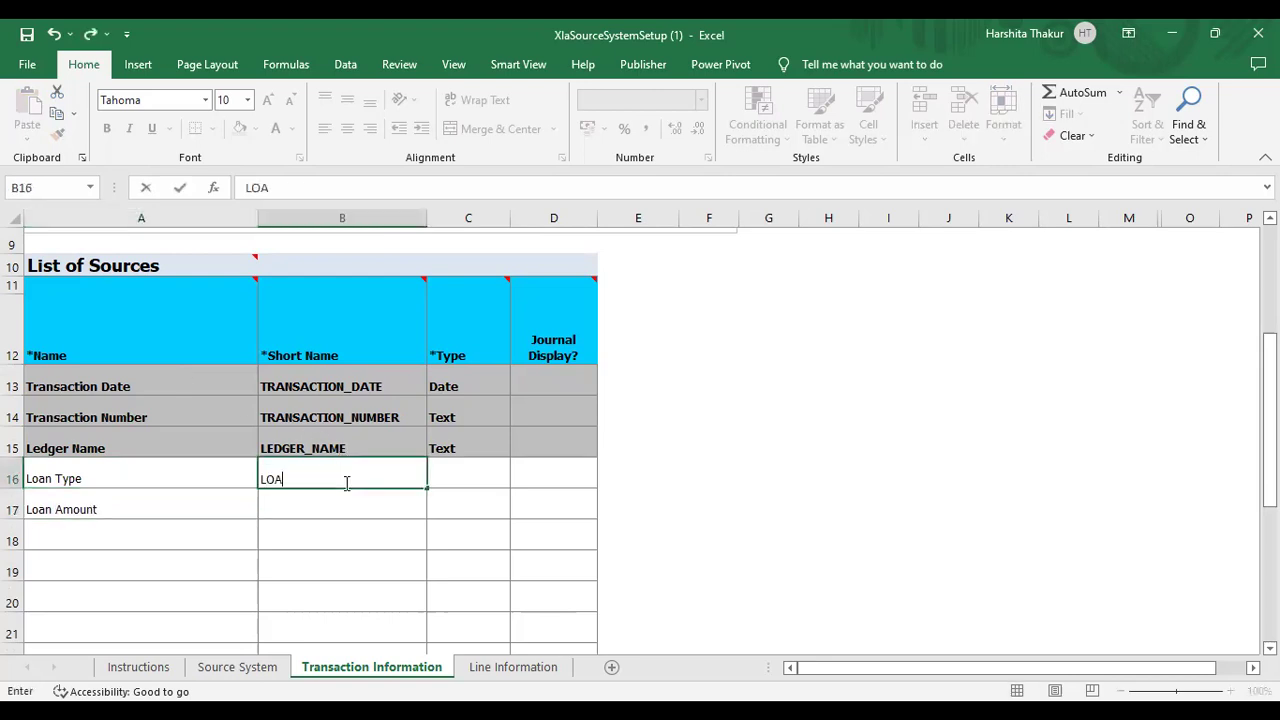
type("N_TYPE")
key("Return")
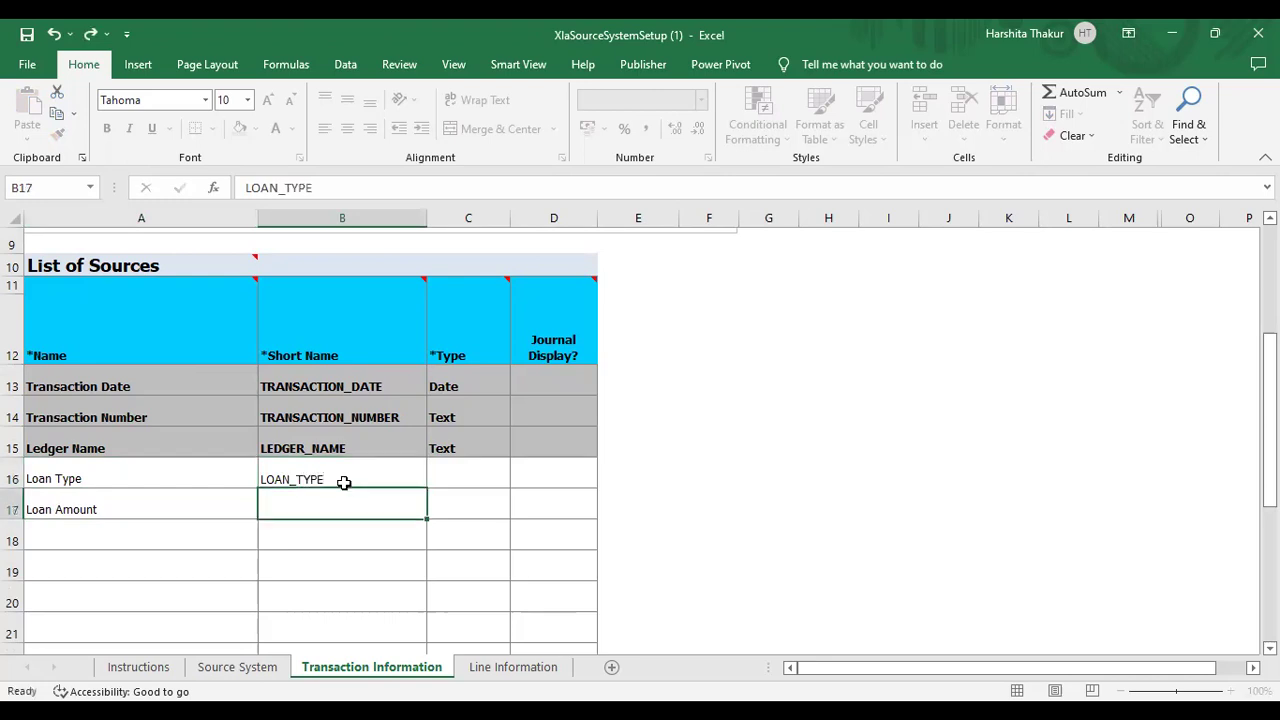
type("LOAN_AMOUNT")
Set the source type to Text for Loan Type and to Number for Loan Amount.
left_click(468, 476)
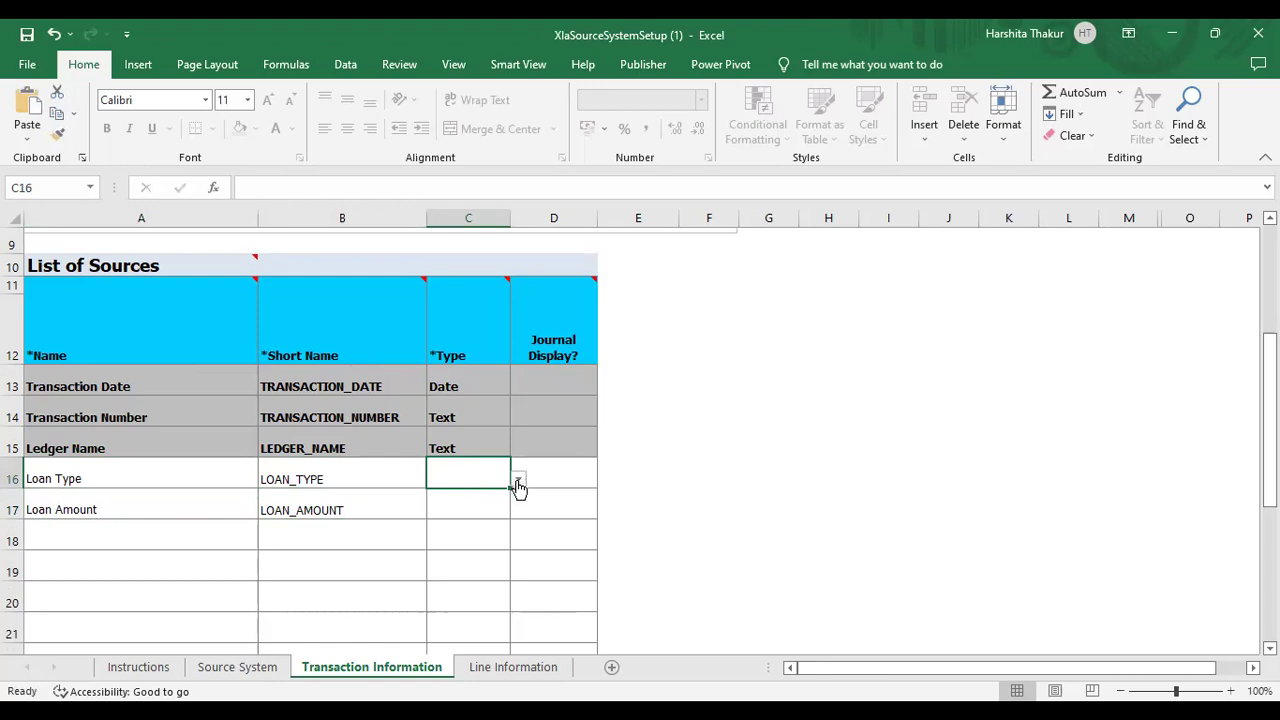
left_click(518, 481)
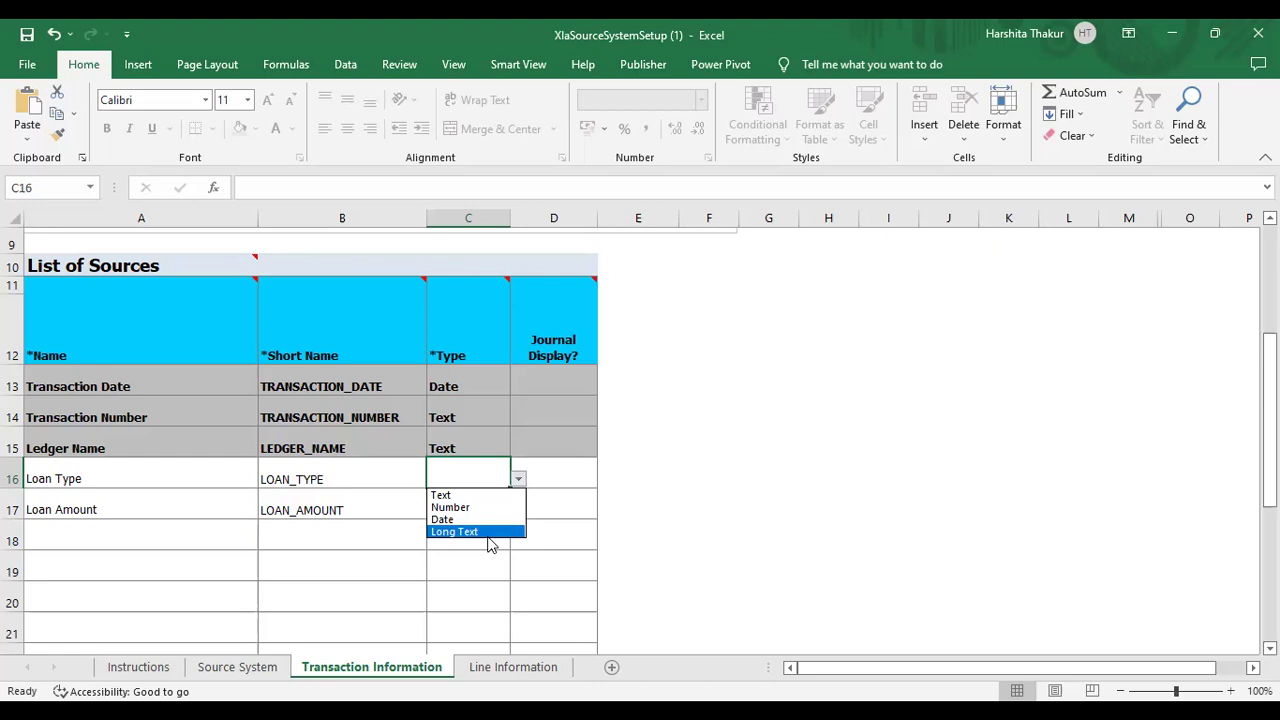
left_click(451, 495)
left_click(452, 499)
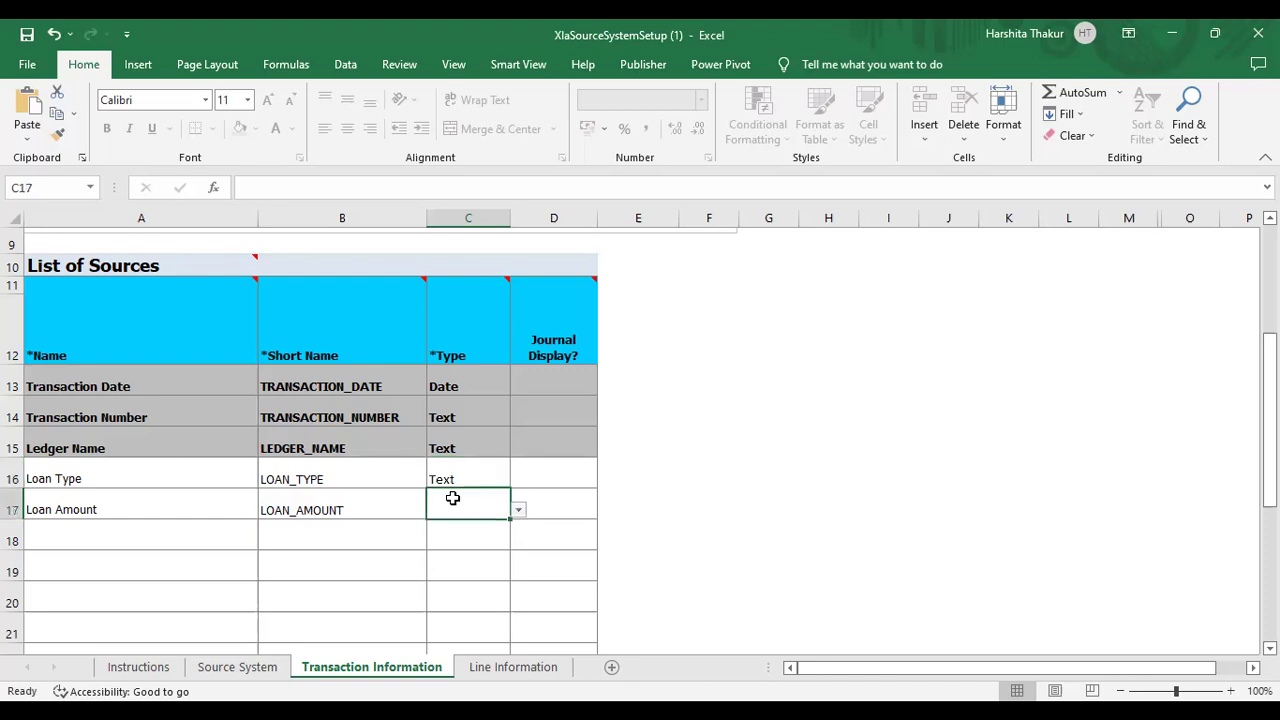
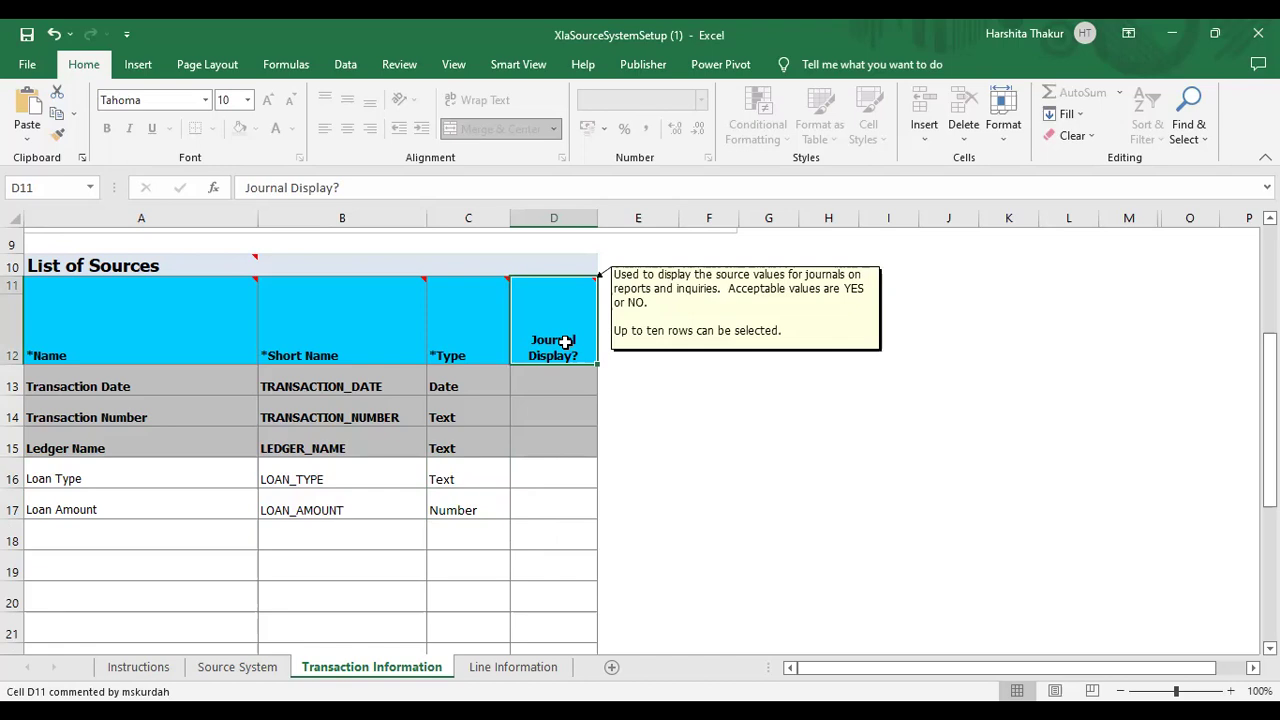
Examine the Journal Display? choices for the Loan Type source without picking one.
left_click(543, 473)
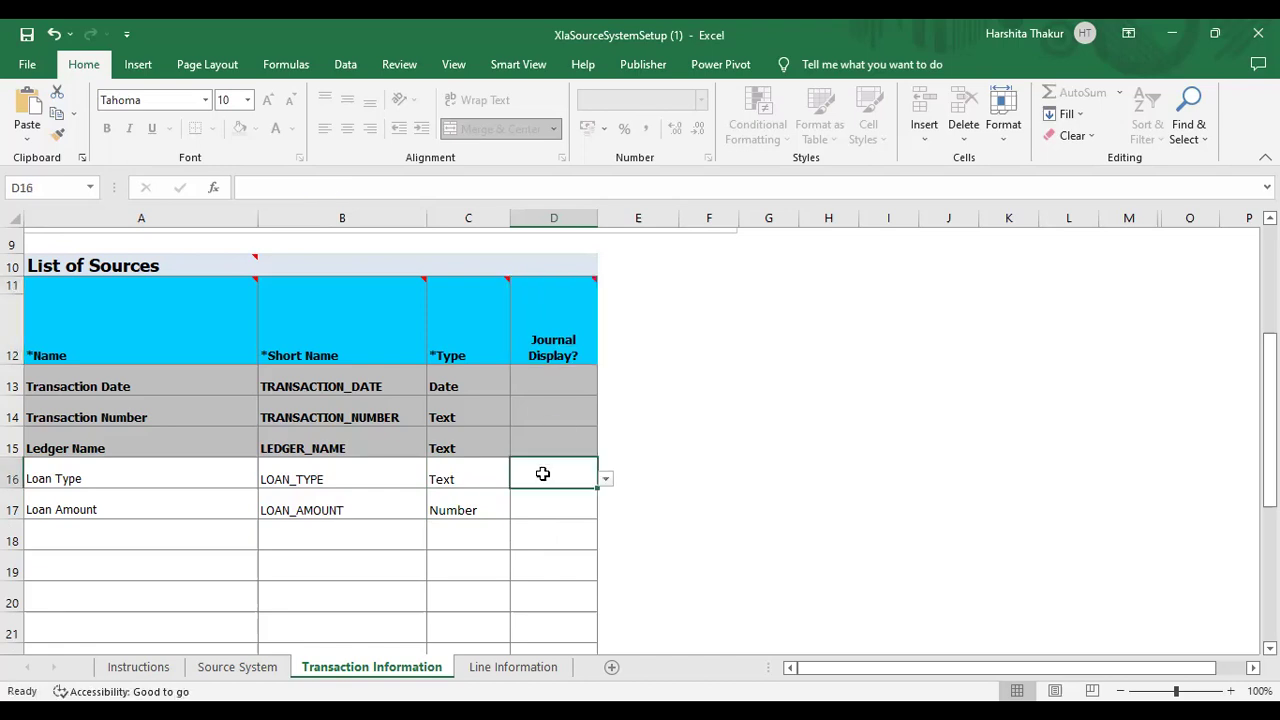
left_click(605, 484)
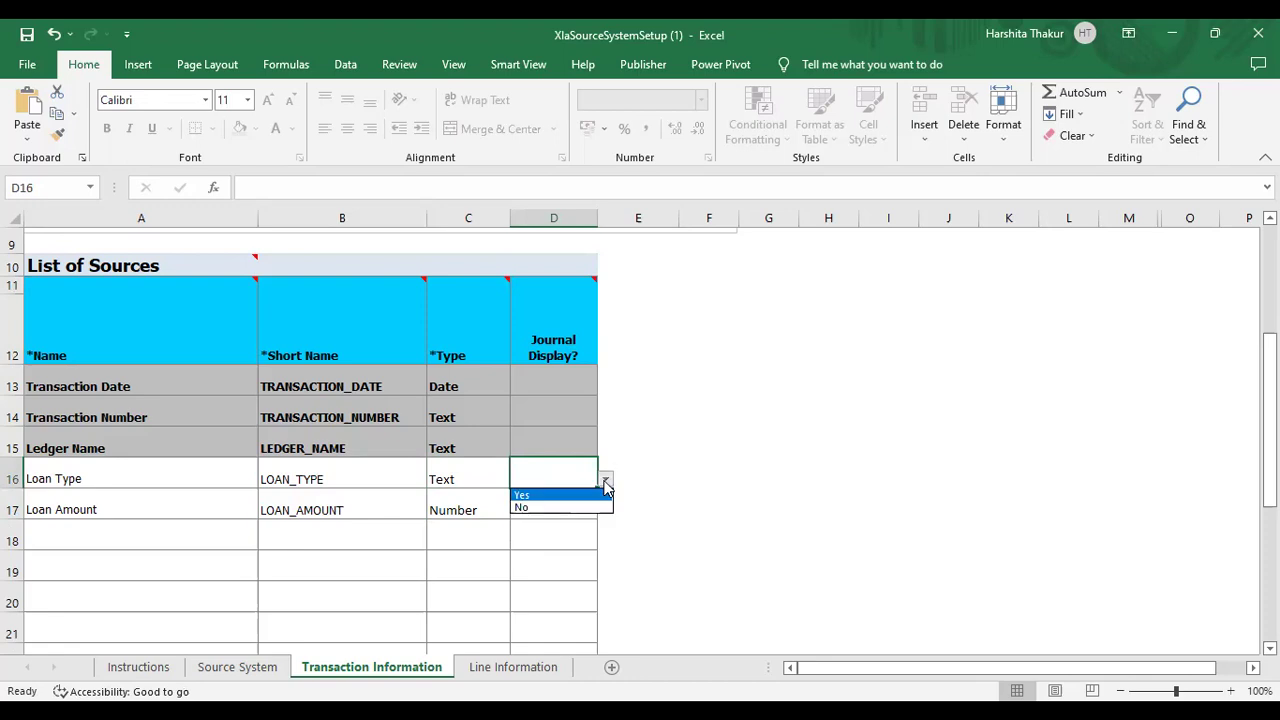
key("Escape")
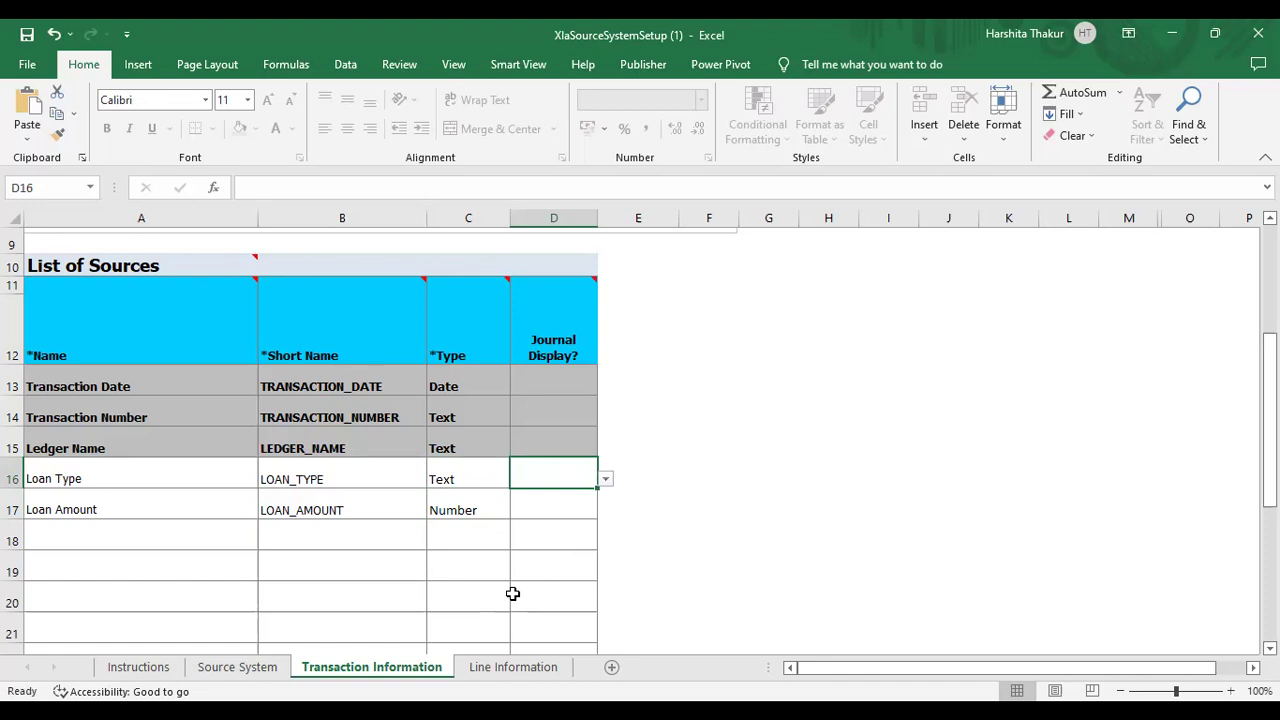
Add Loan Rate as a source name in row 20 of the Line Information sheet's List of Sources.
left_click(496, 674)
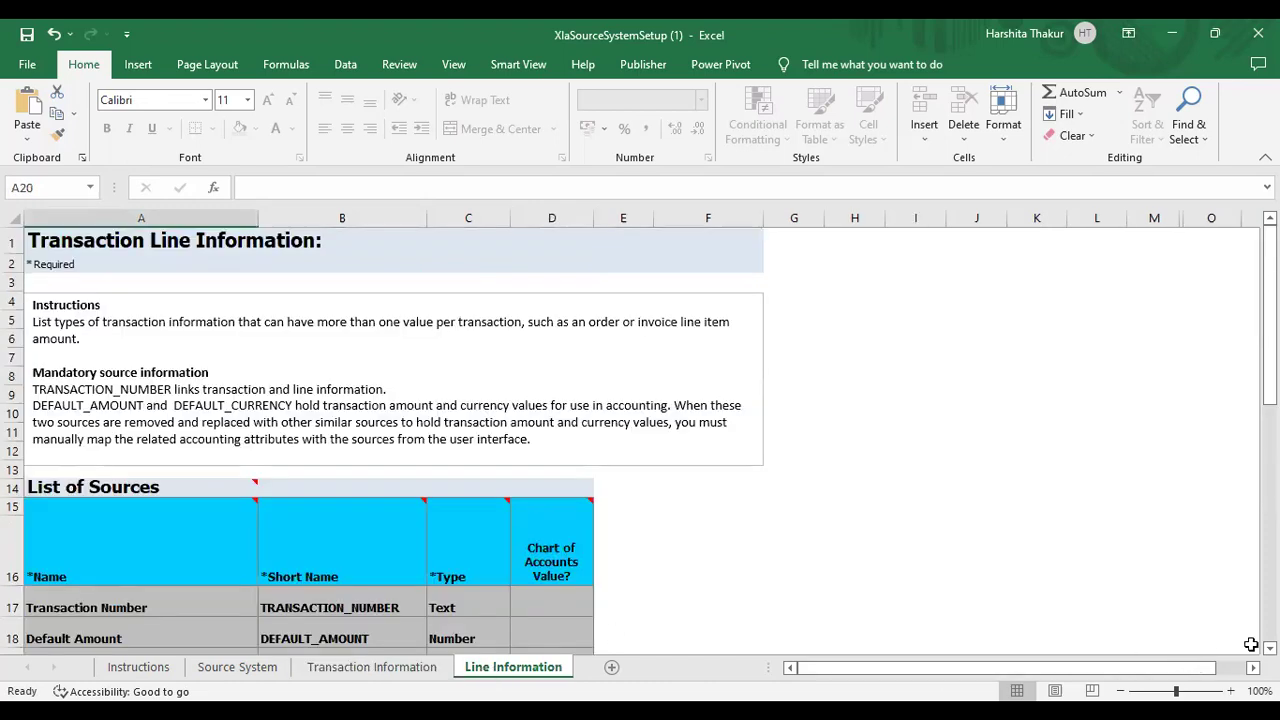
scroll(640, 440, "down", 3)
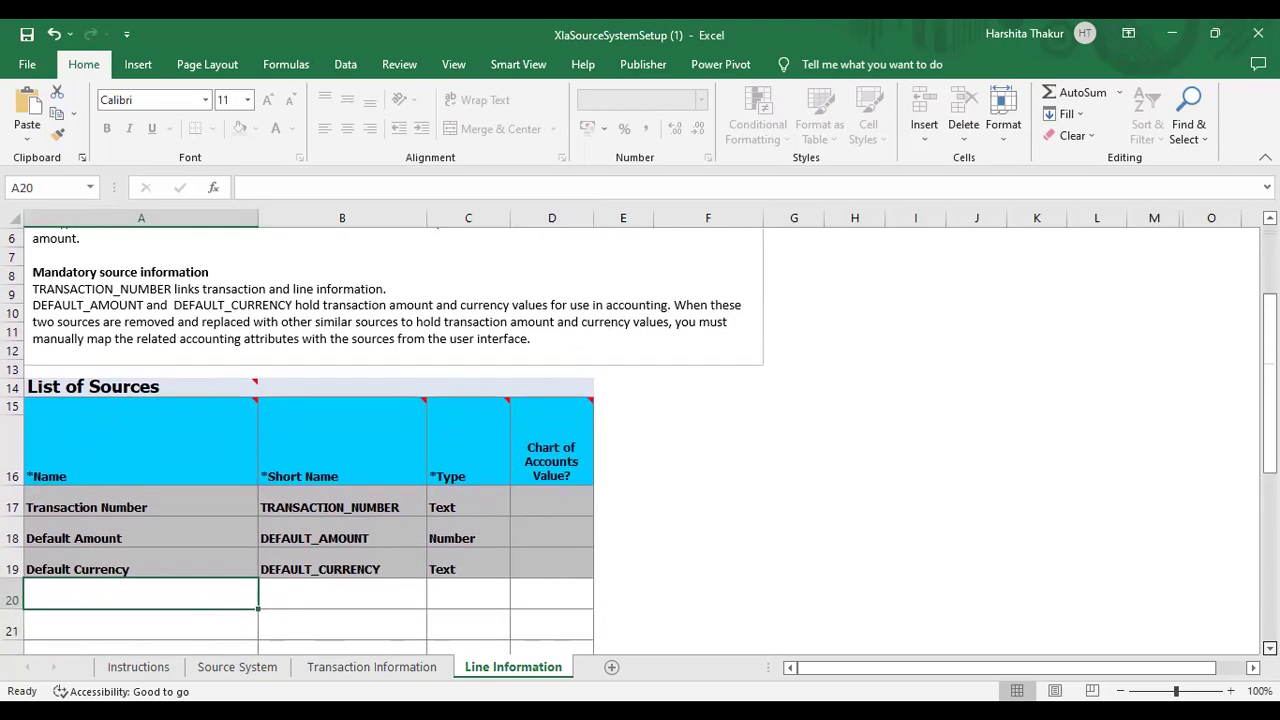
scroll(640, 440, "down", 2)
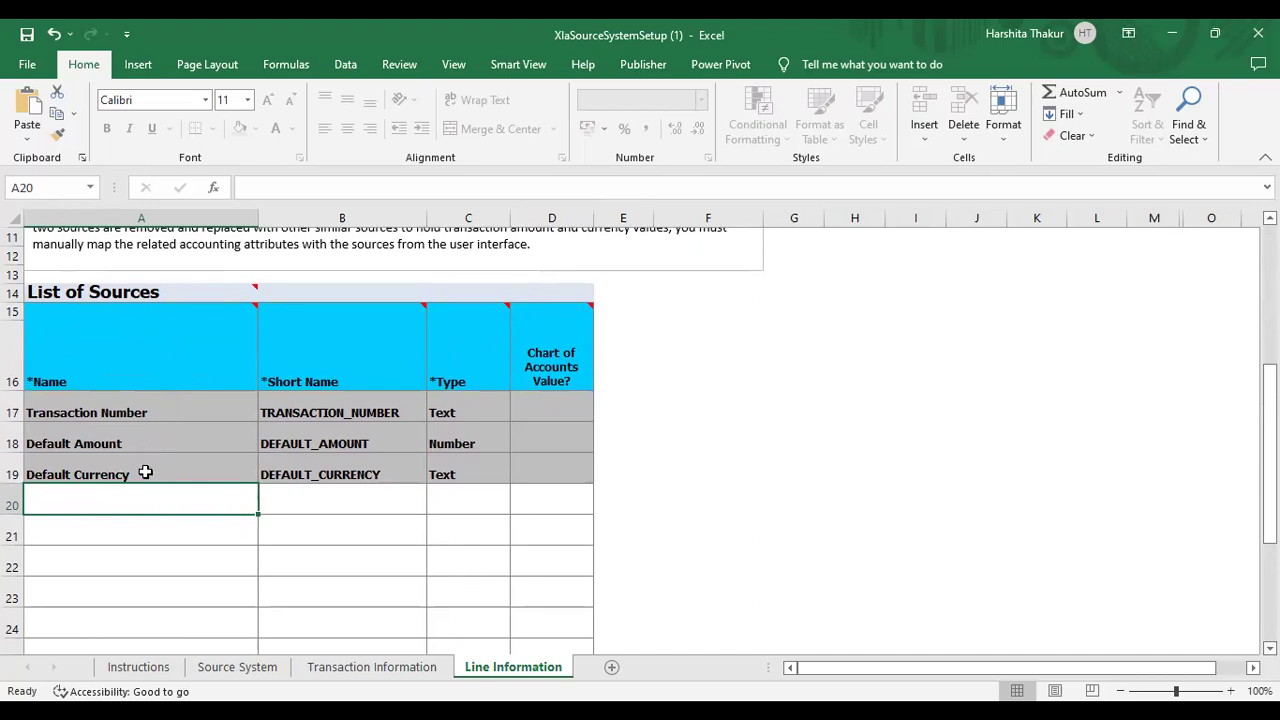
type("Lo")
key("BackSpace")
type("an")
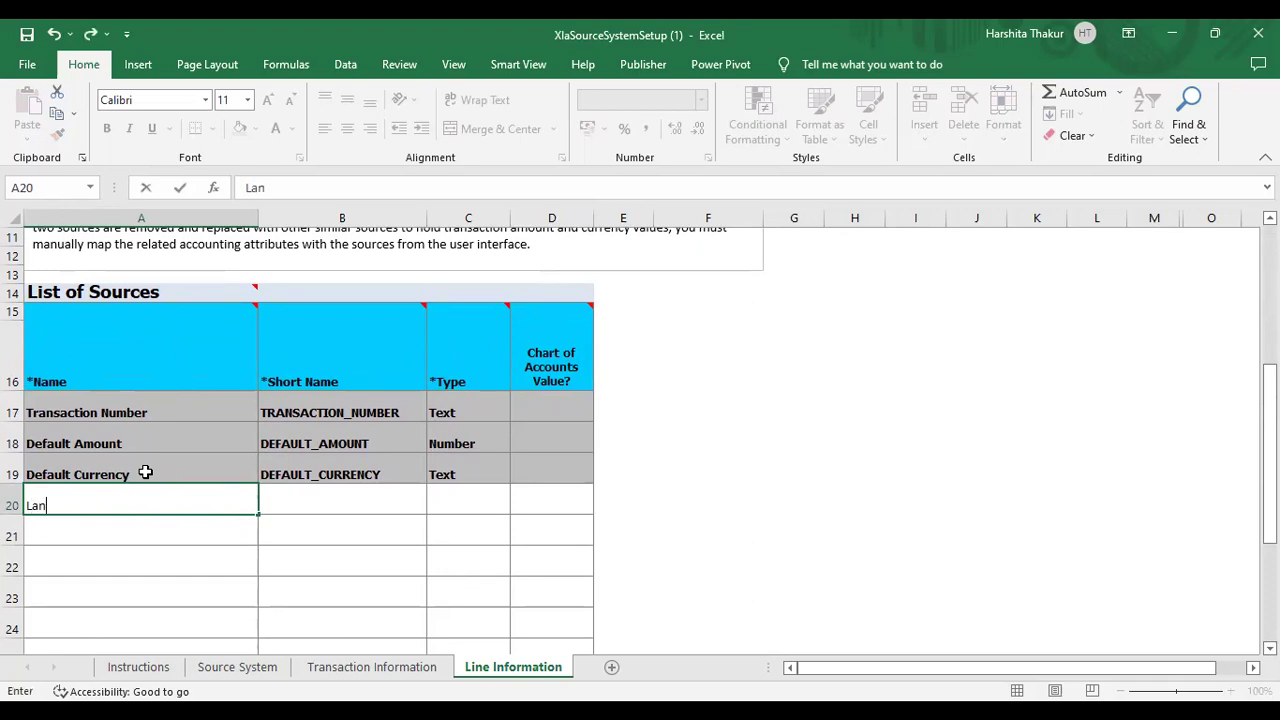
key("BackSpace")
key("BackSpace")
key("BackSpace")
type("oan Rate")
Give the Loan Rate source the short name LOAN_RATE.
left_click(368, 498)
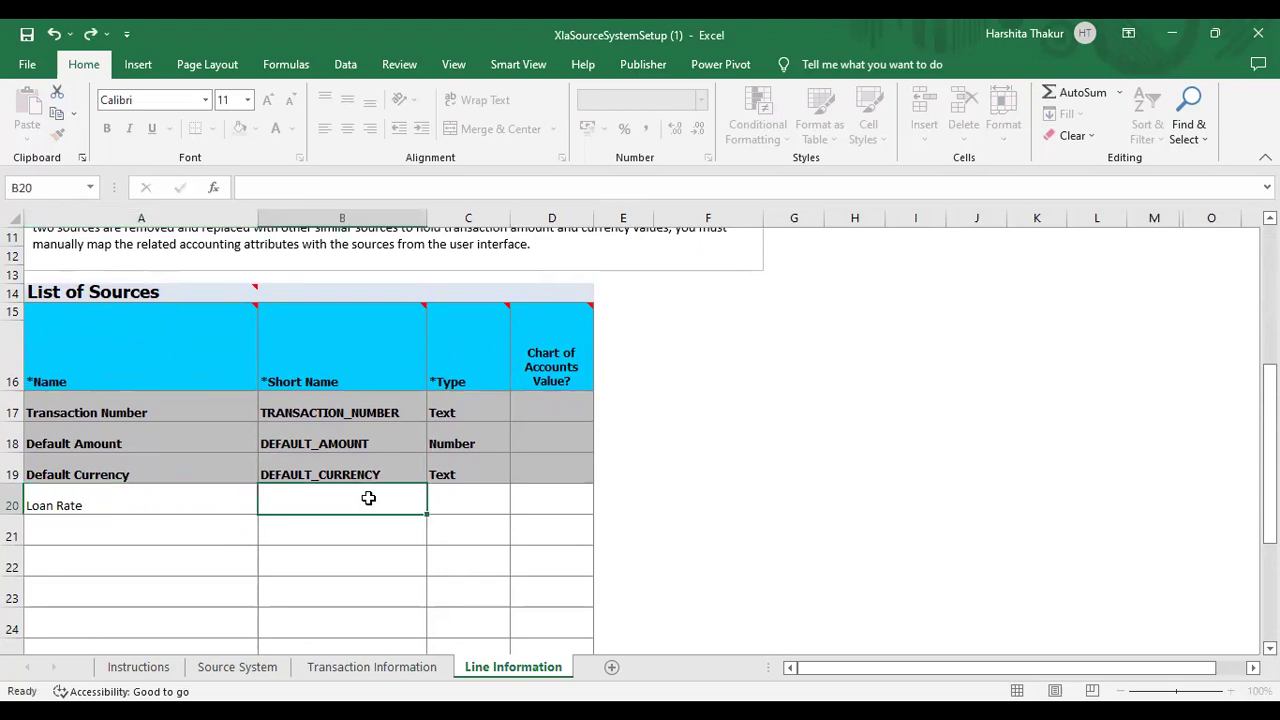
type("Loan Ra")
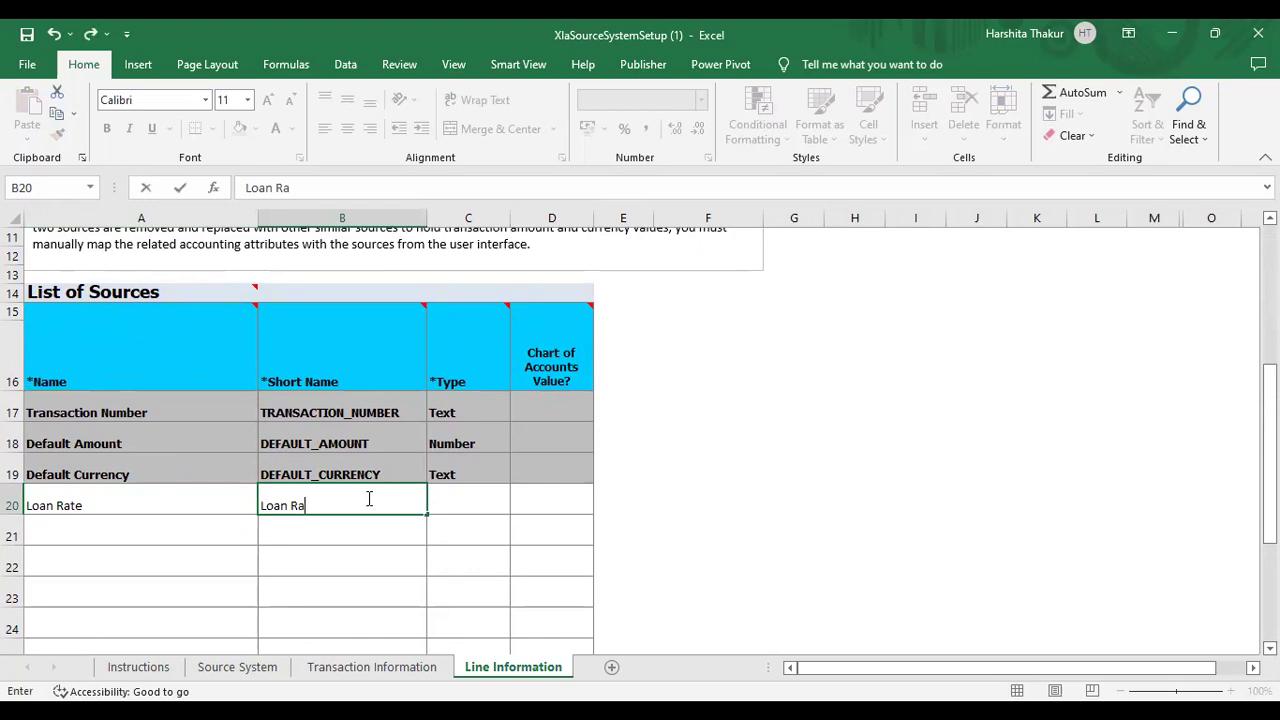
key("BackSpace")
key("BackSpace")
key("BackSpace")
key("BackSpace")
key("BackSpace")
key("BackSpace")
key("BackSpace")
type("LOAN_RATE")
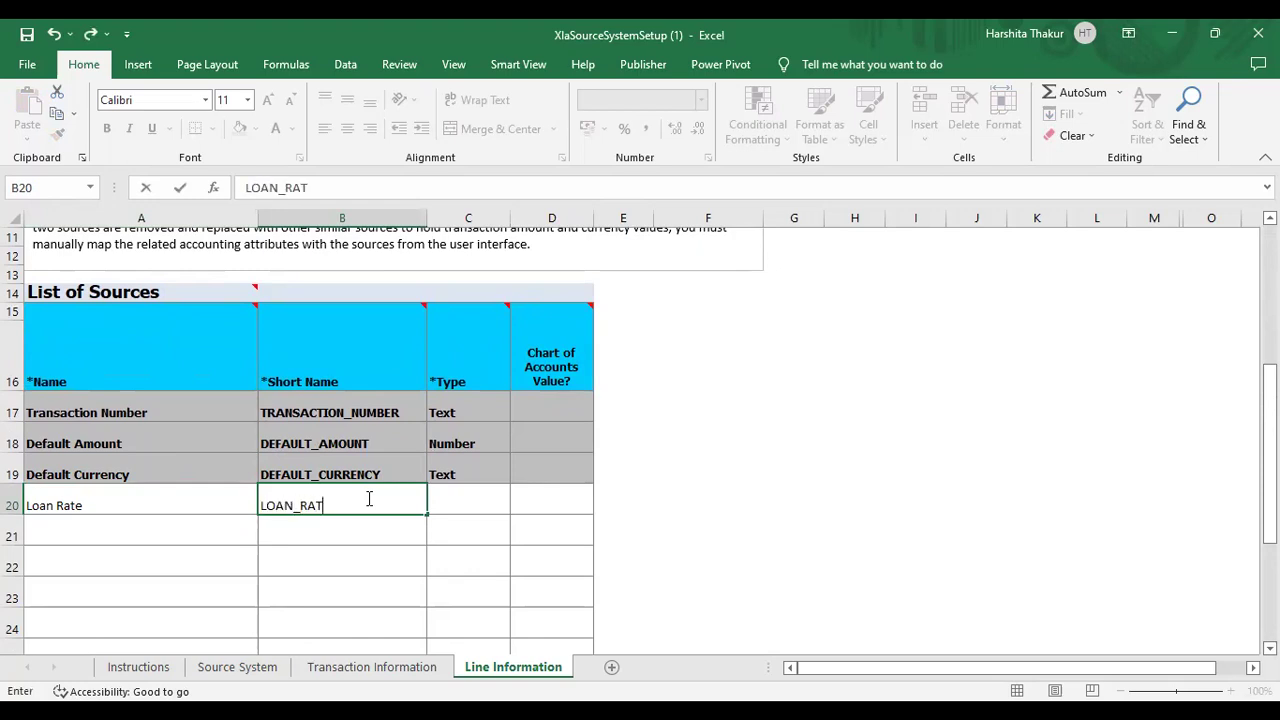
Set the type of the Loan Rate source to Number.
left_click(472, 507)
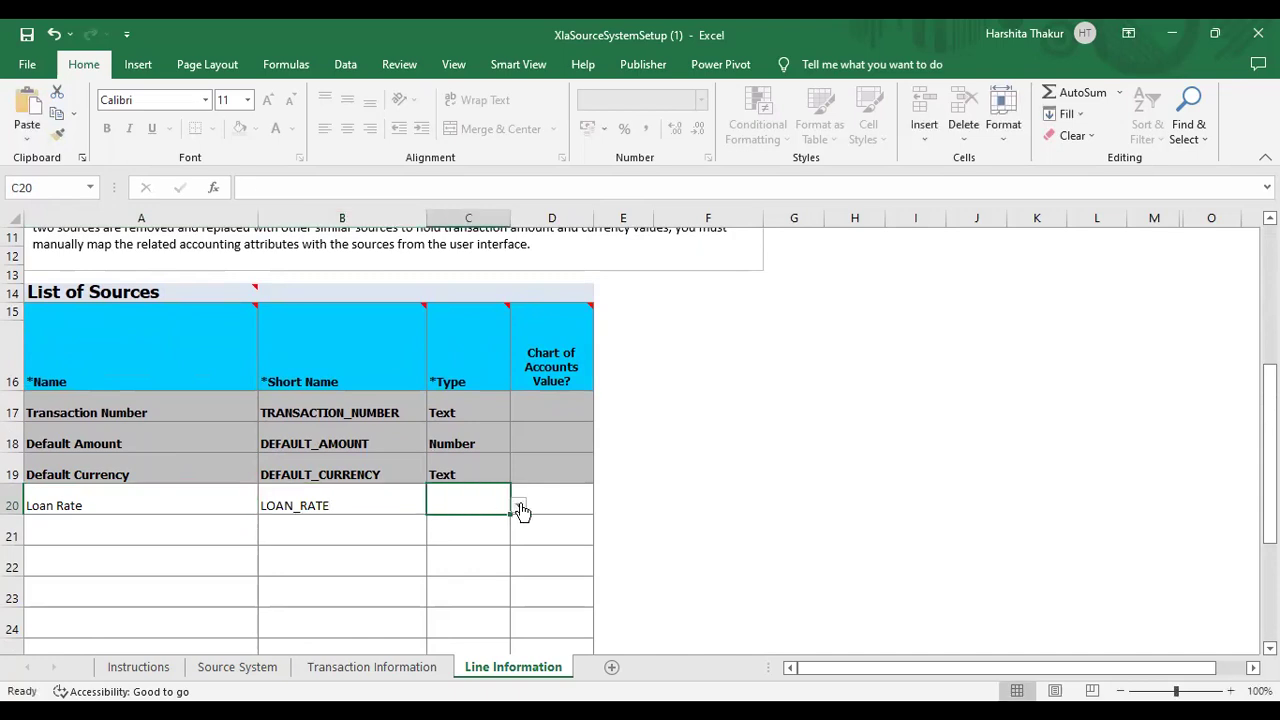
left_click(519, 507)
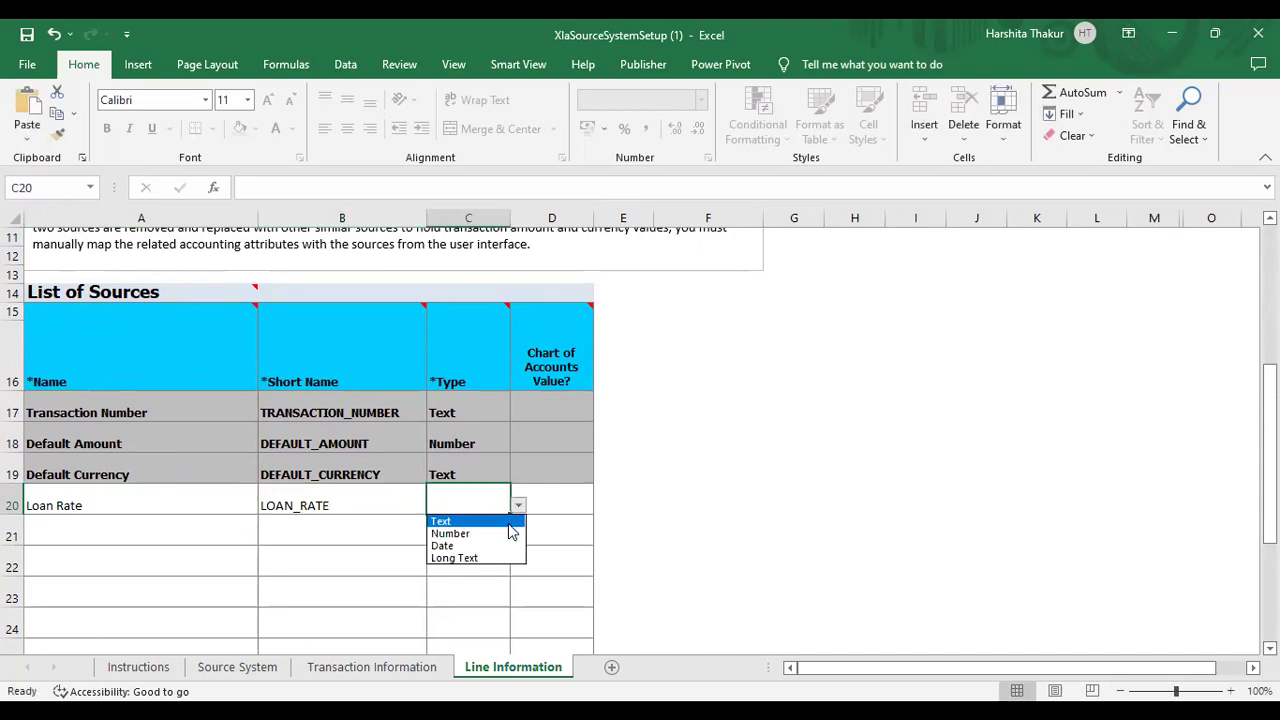
left_click(509, 534)
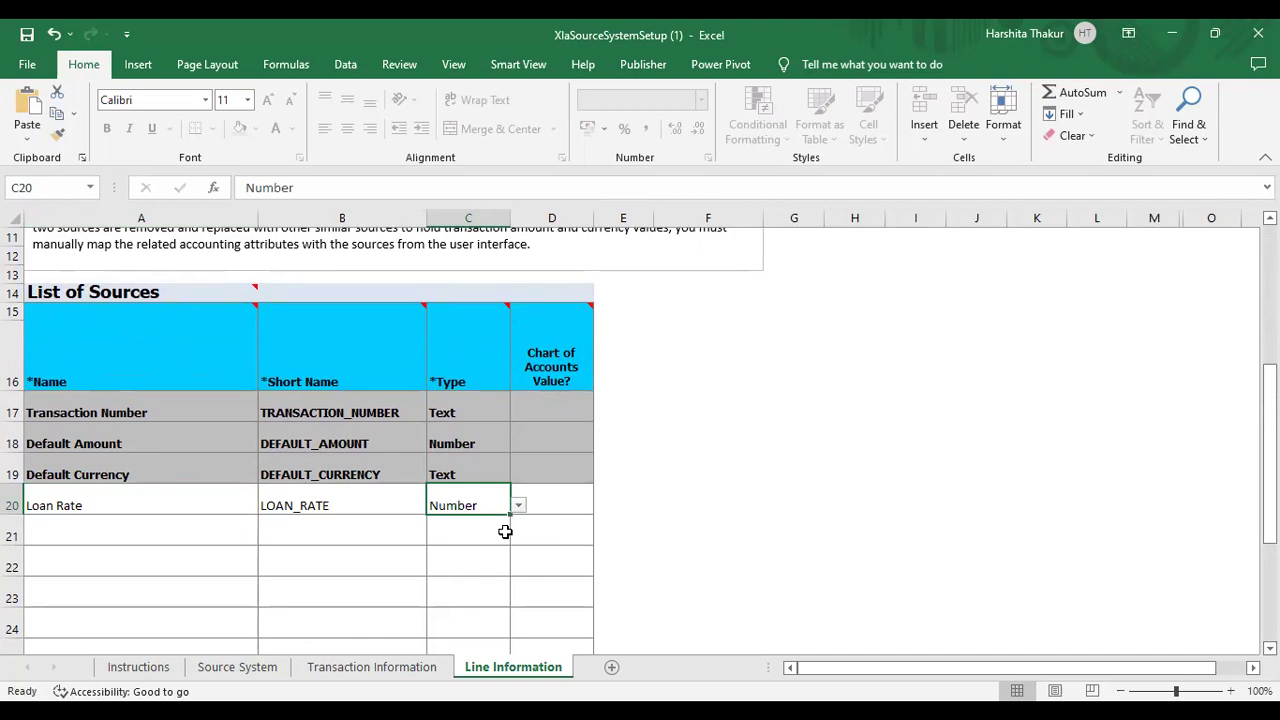
Examine the Chart of Accounts Value? choices for the Loan Rate source without picking one.
mouse_move(563, 365)
left_click(582, 506)
left_click(602, 506)
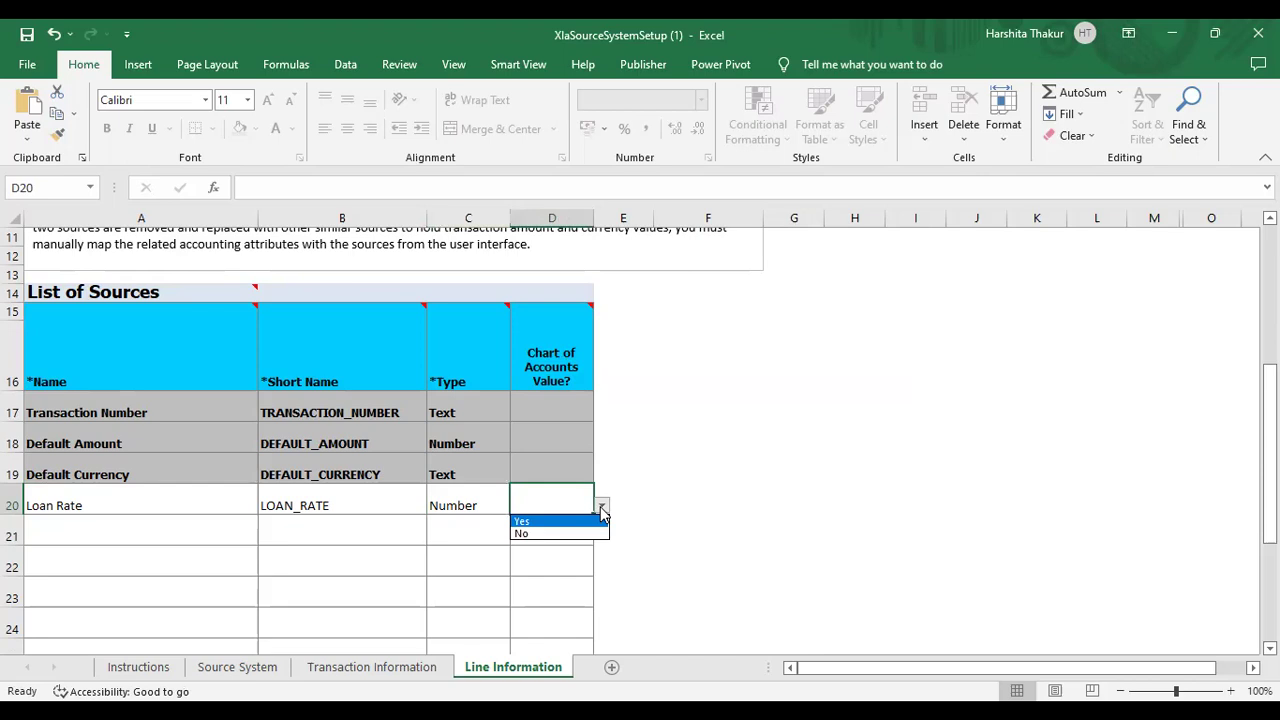
left_click(601, 509)
left_click(660, 476)
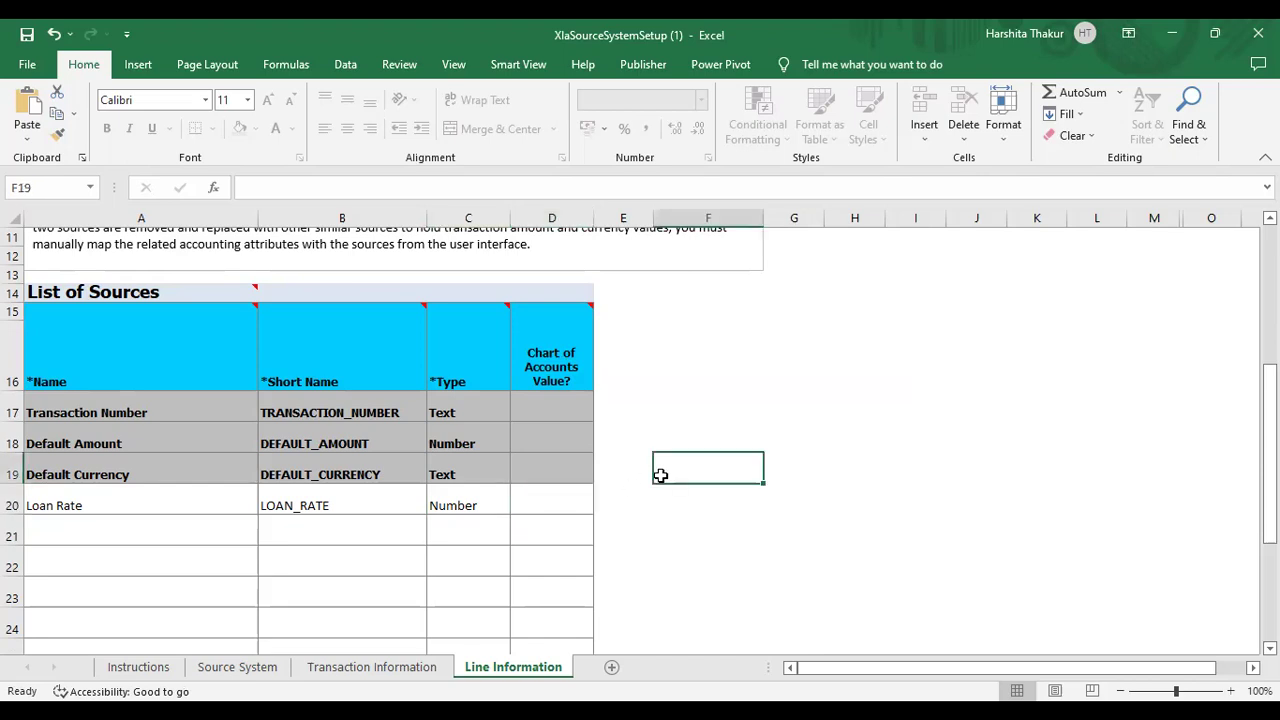
Validate the setup workbook from the Source System sheet and go on to the Validation Report.
left_click(363, 668)
left_click(250, 668)
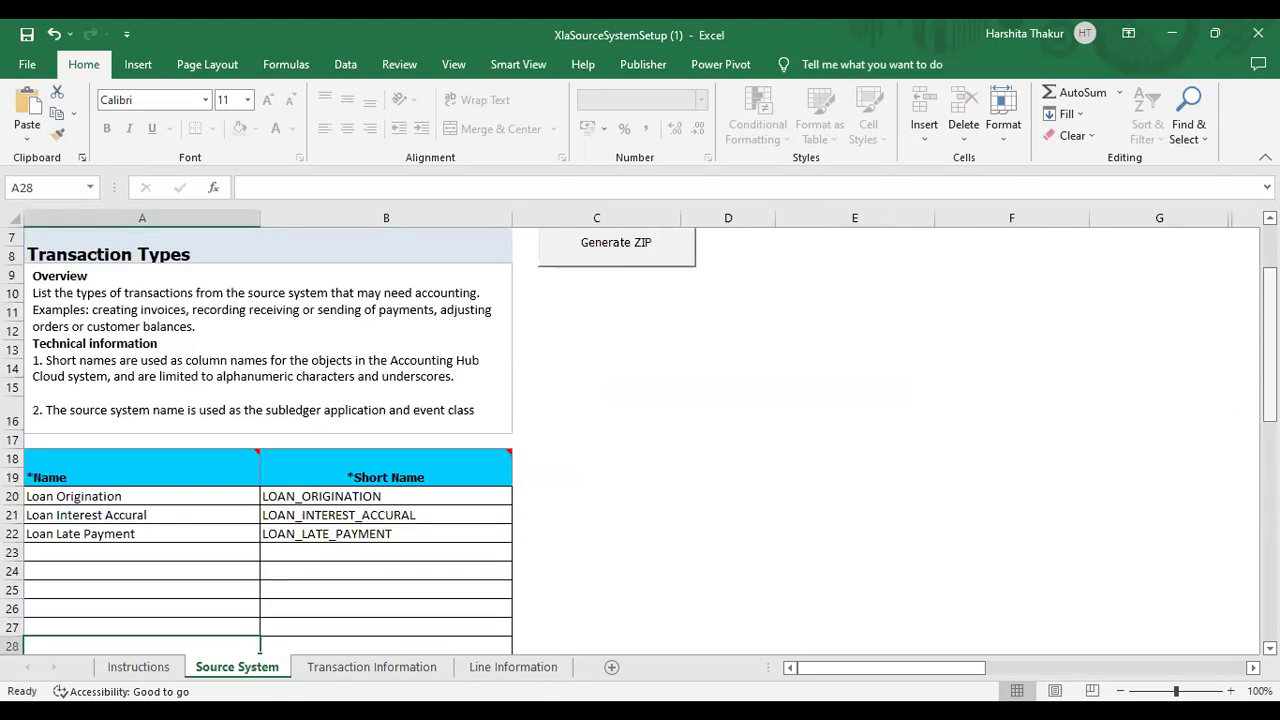
scroll(1200, 446, "up", 1)
scroll(720, 317, "up", 1)
left_click(620, 307)
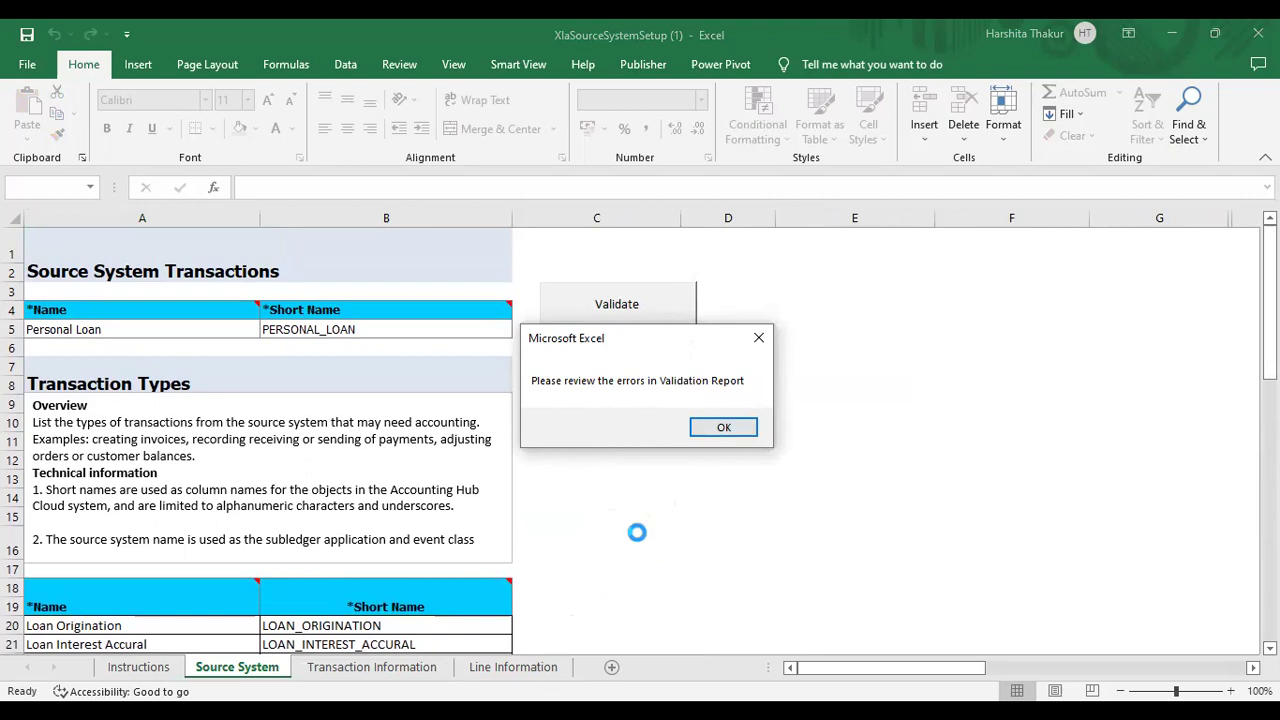
left_click(724, 429)
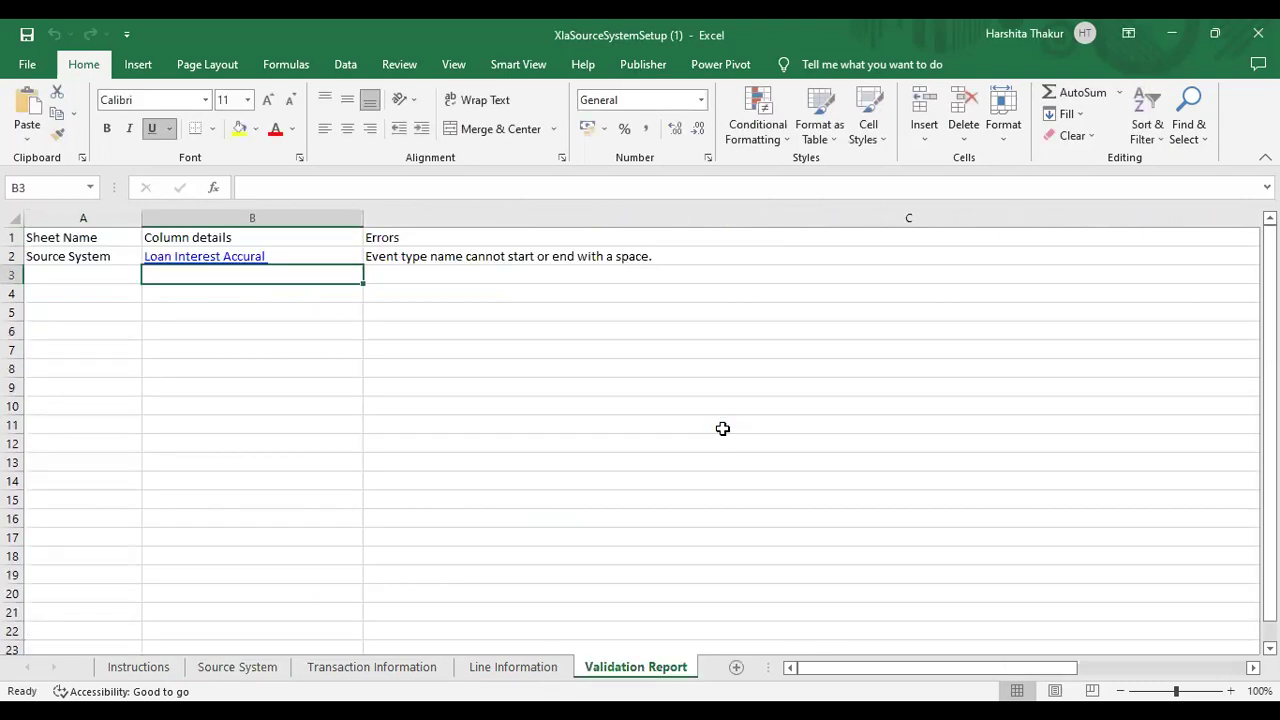
Follow the Validation Report's link to the Loan Interest Accural transaction type and remove the trailing space from its name.
left_click(457, 255)
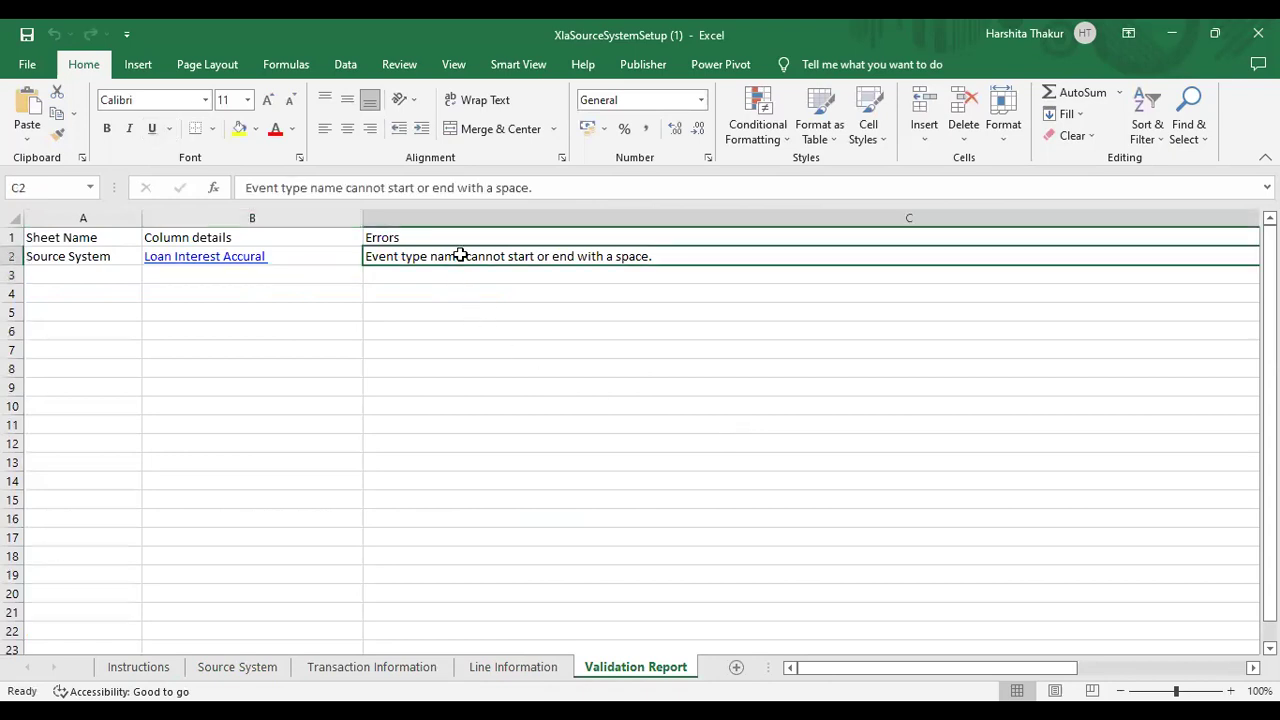
left_click(294, 255)
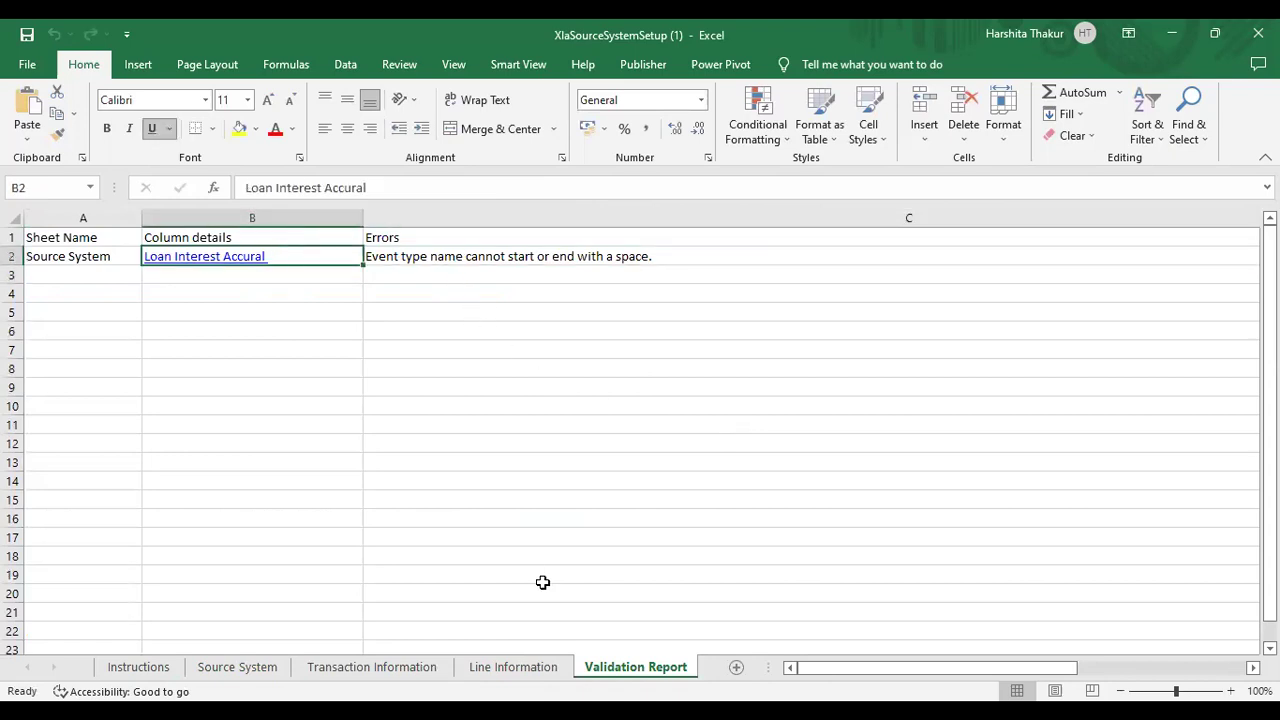
left_click(204, 256)
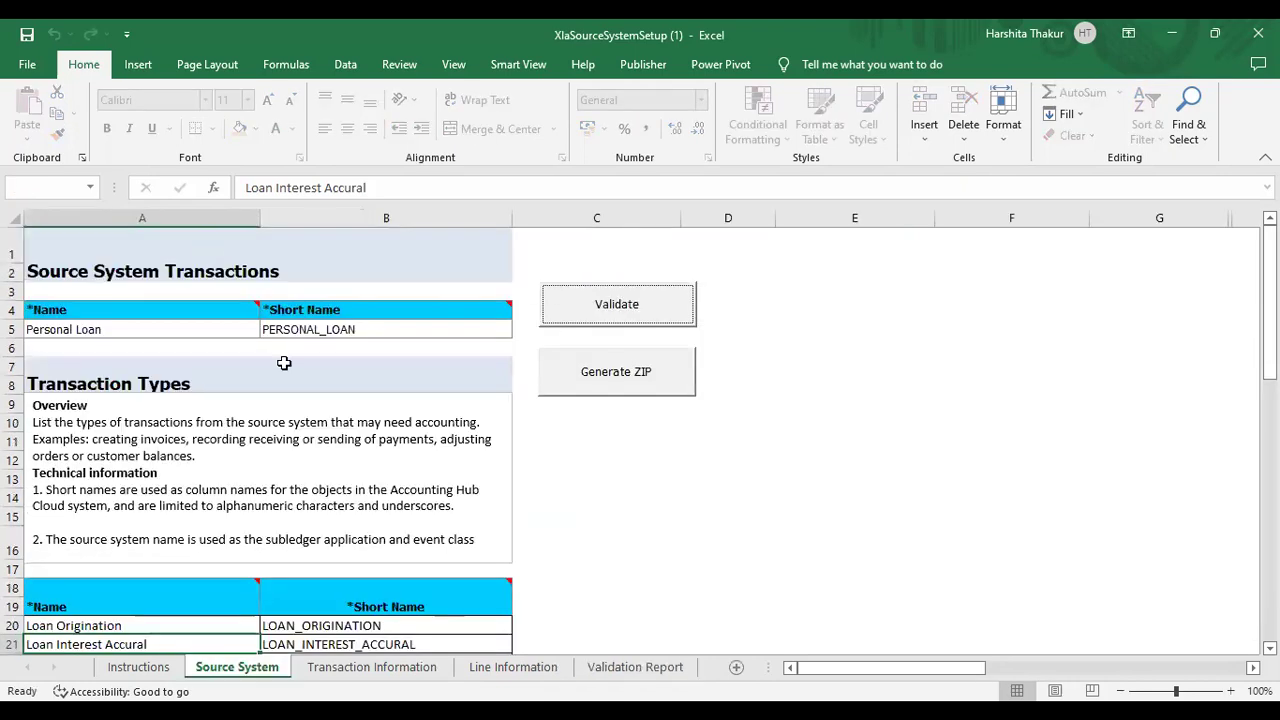
scroll(451, 569, "down", 1)
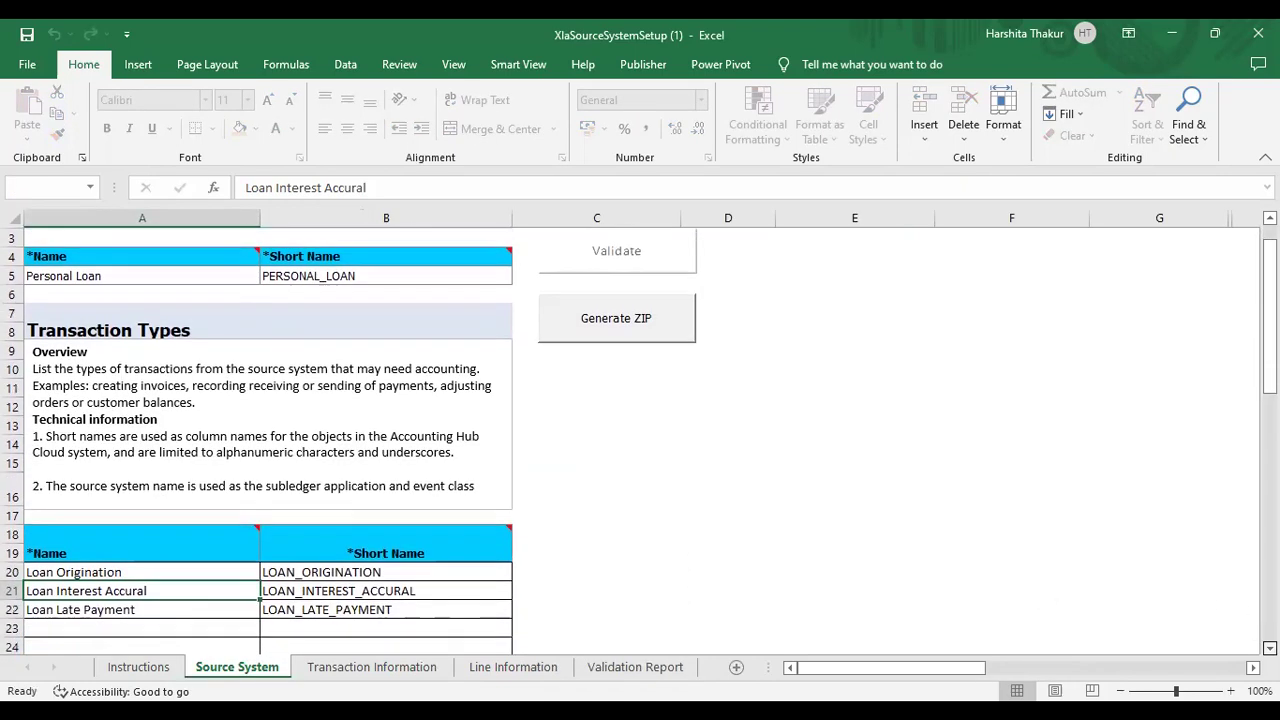
double_click(249, 572)
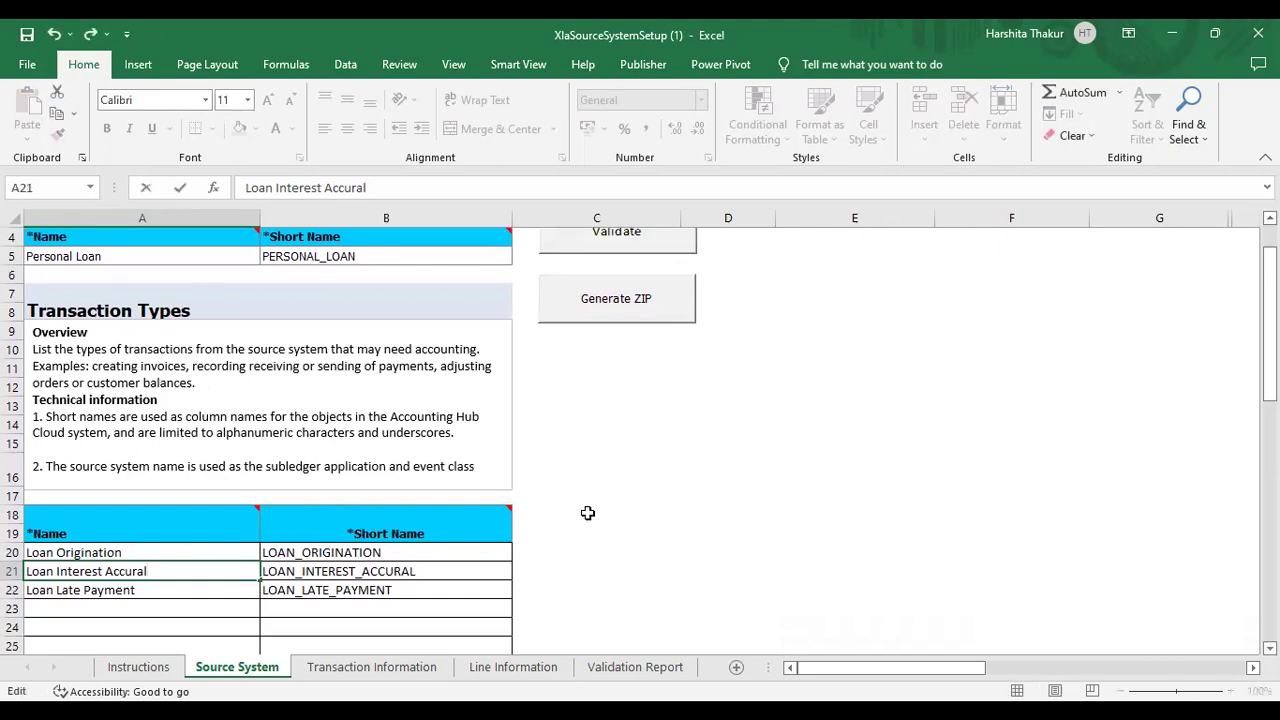
left_click(713, 465)
Validate the corrected setup workbook again from the Source System sheet.
scroll(700, 330, "up", 1)
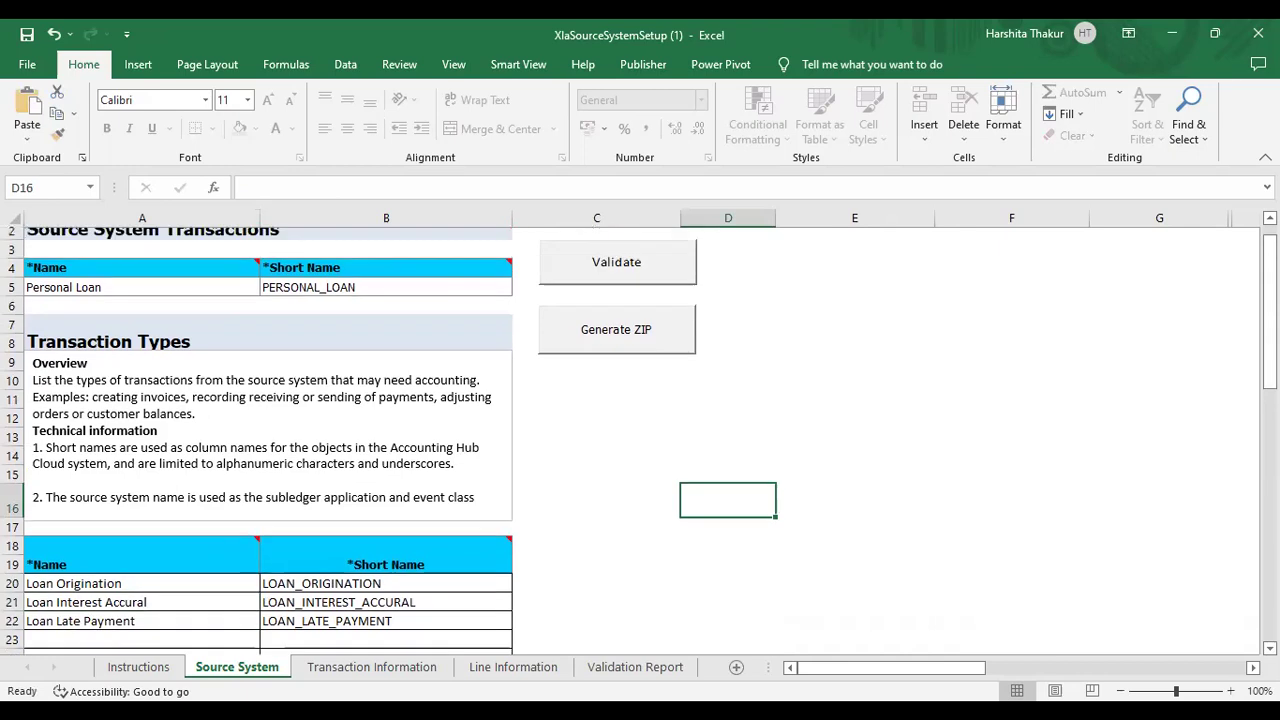
left_click(607, 306)
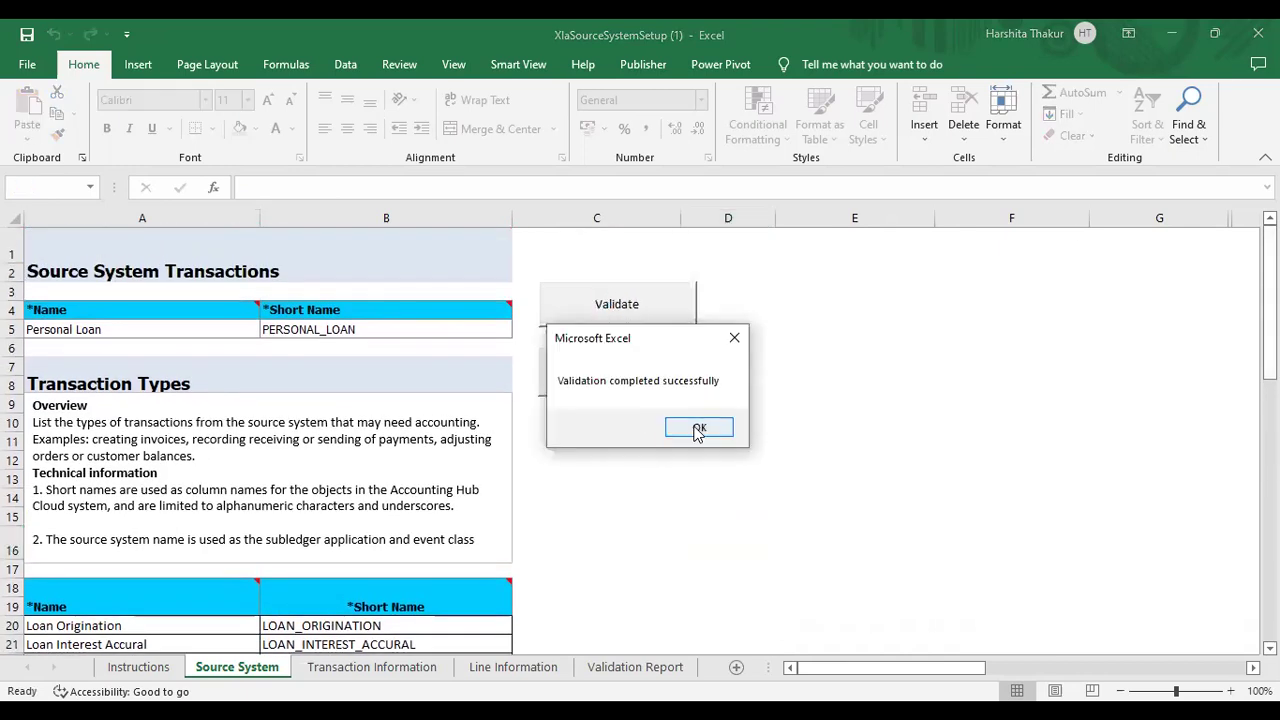
left_click(699, 428)
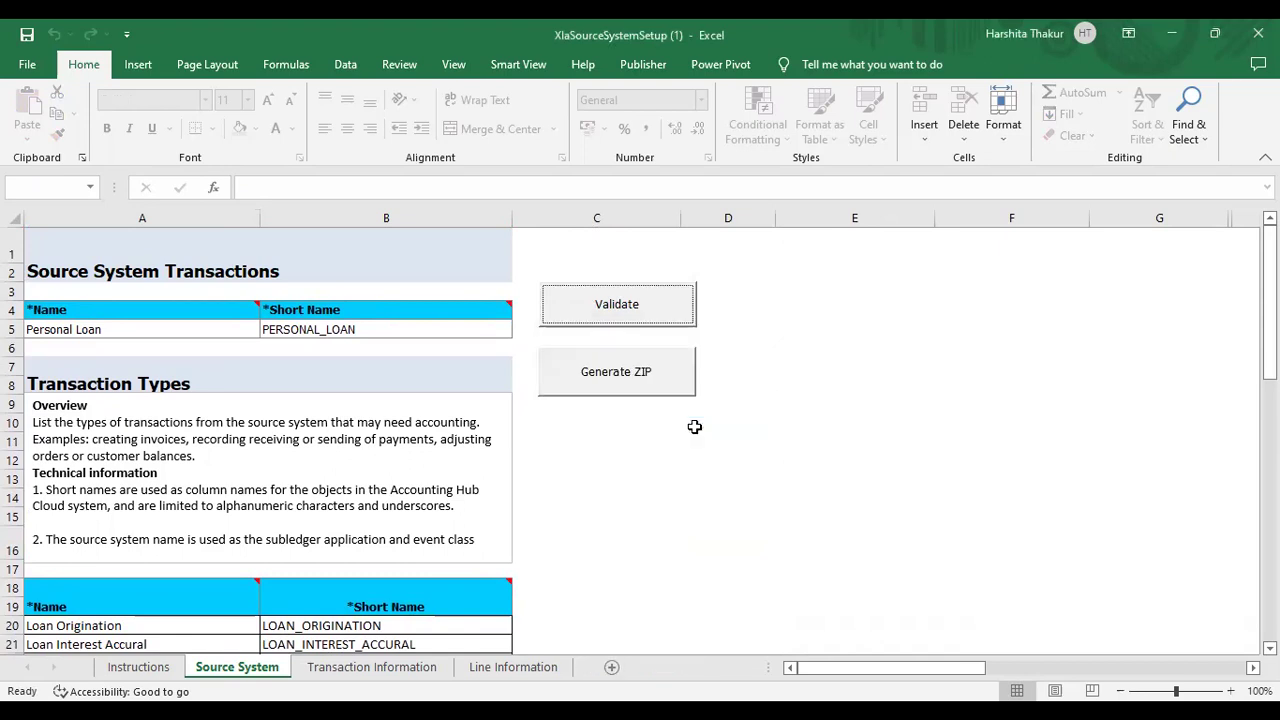
Generate the ZIP file of the Personal Loan source system setup.
left_click(603, 369)
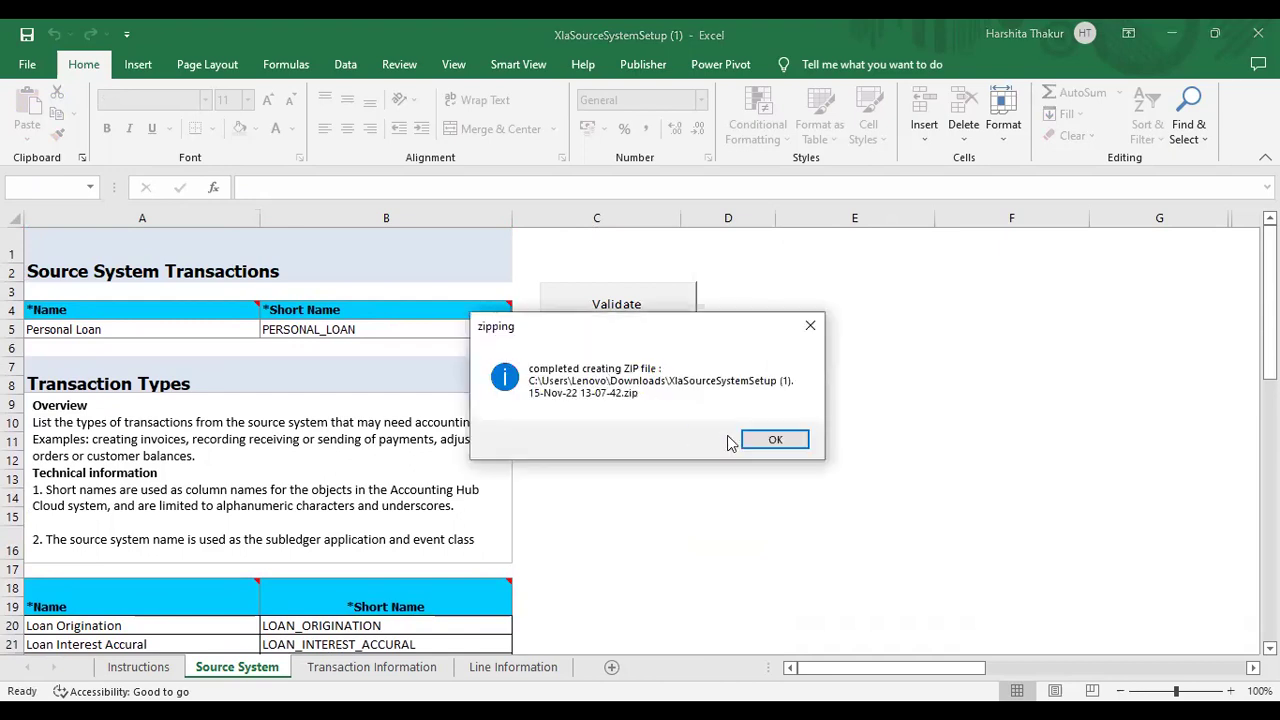
left_click(779, 441)
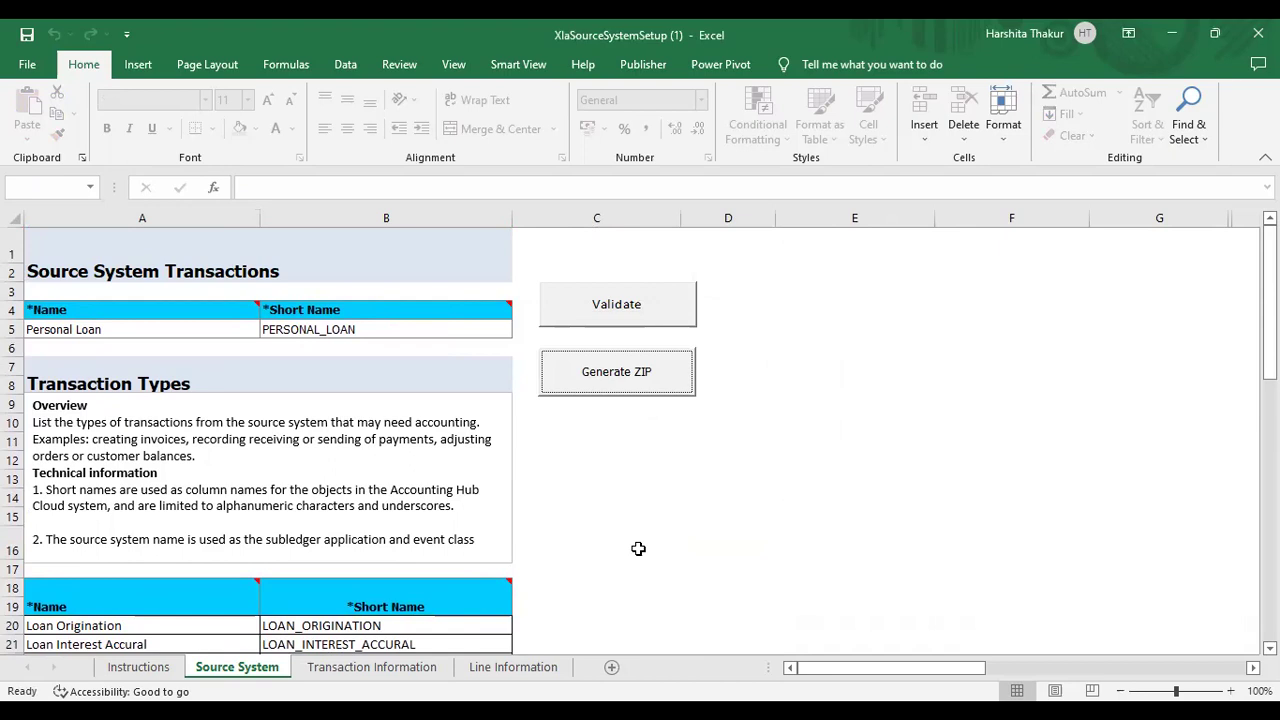
left_click(578, 368)
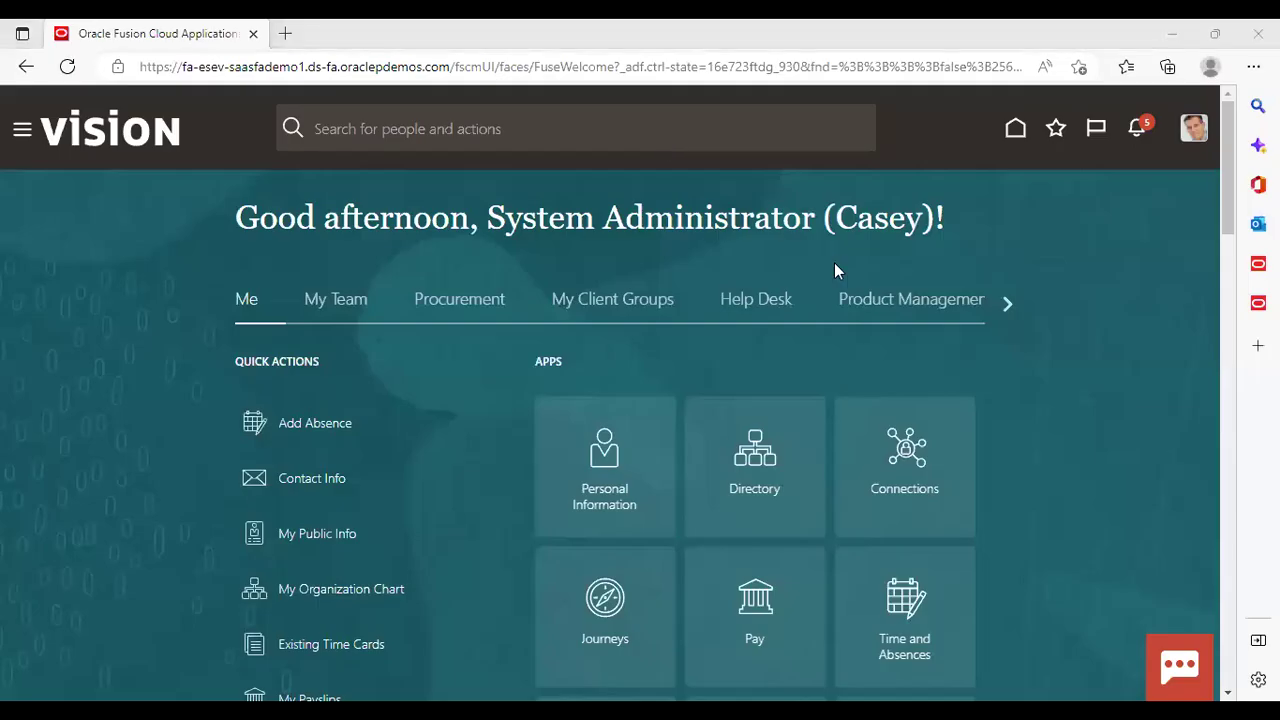
Switch to Oracle Fusion and open the Create Subledger Application Setups in Spreadsheet task in the Fusion Accounting Hub setup.
left_click(1189, 145)
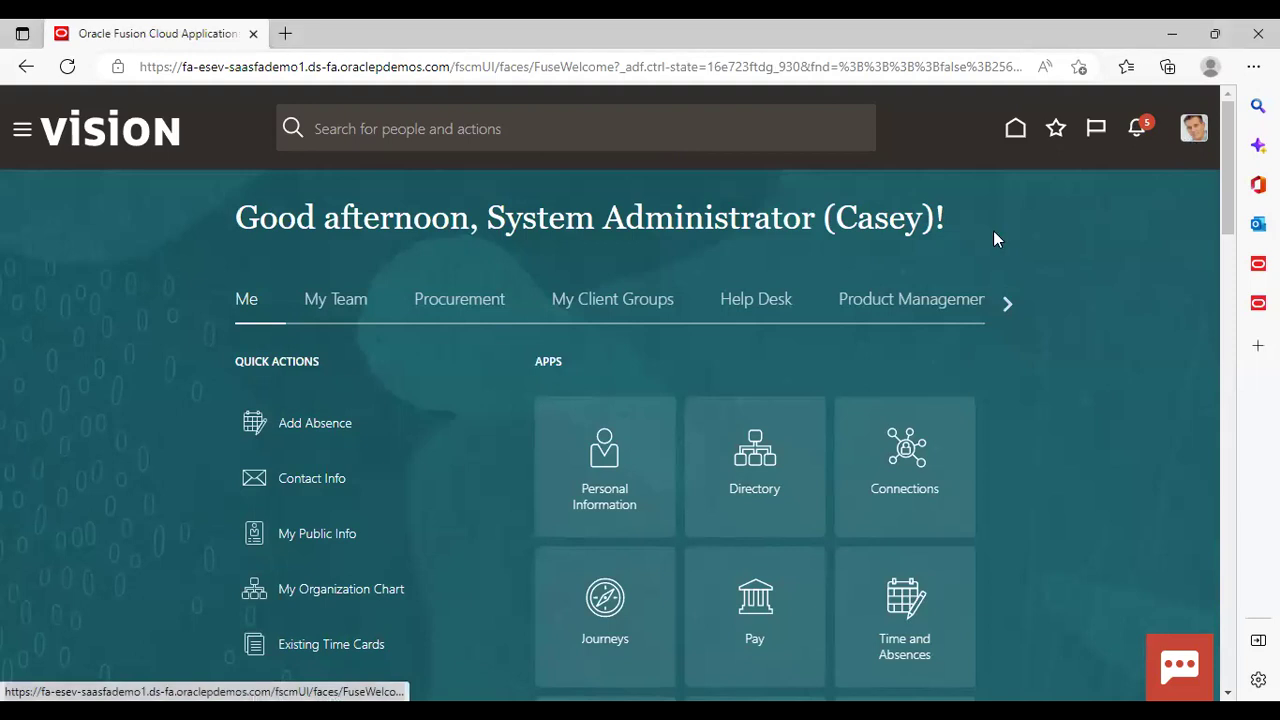
left_click(872, 413)
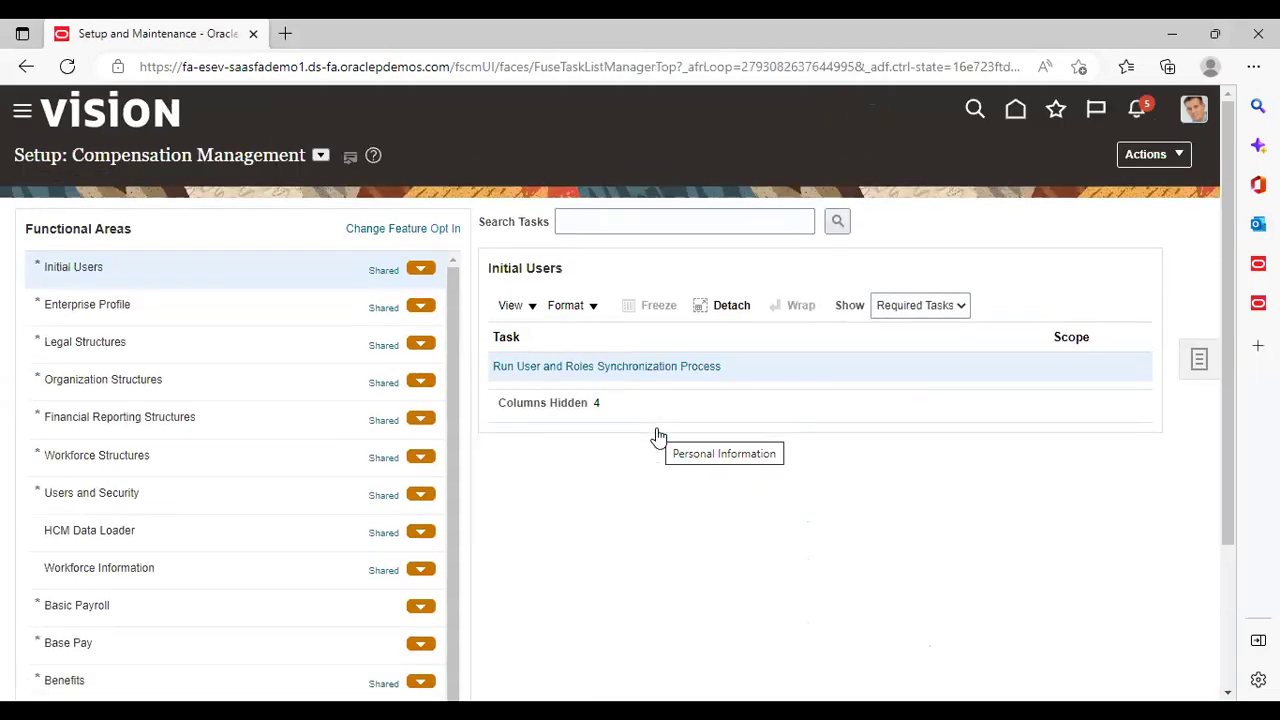
left_click(320, 155)
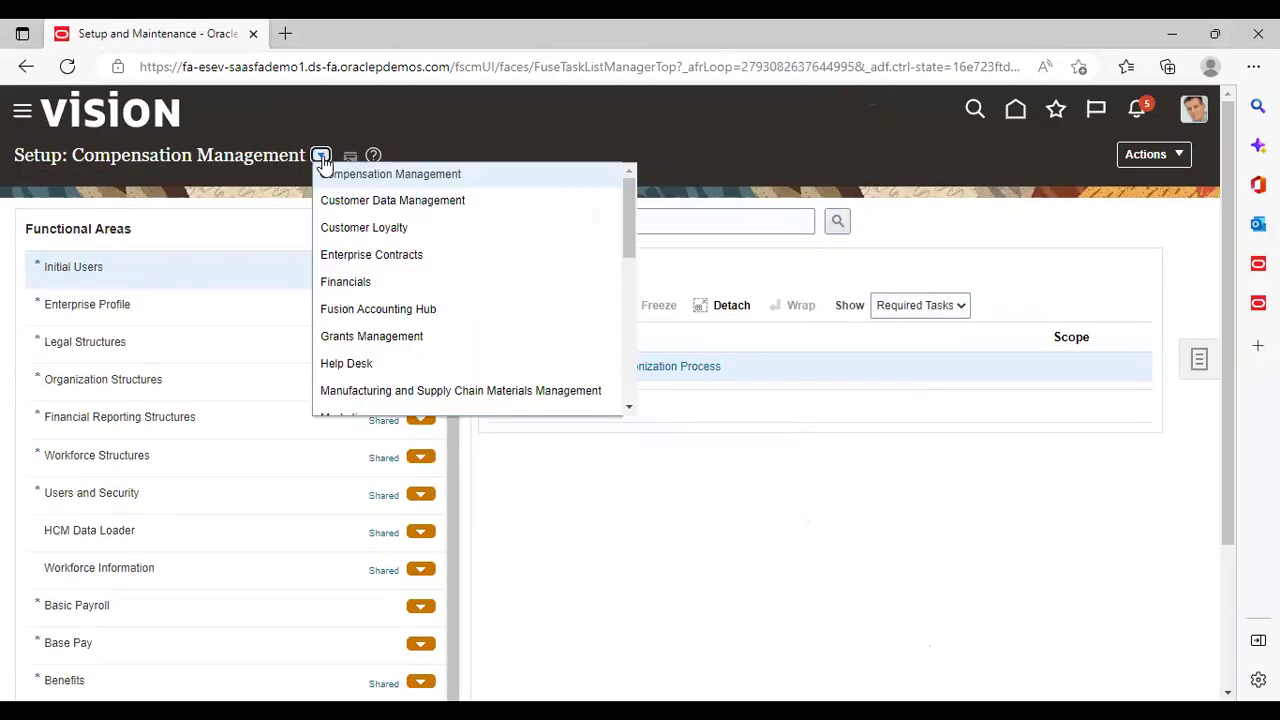
left_click(338, 308)
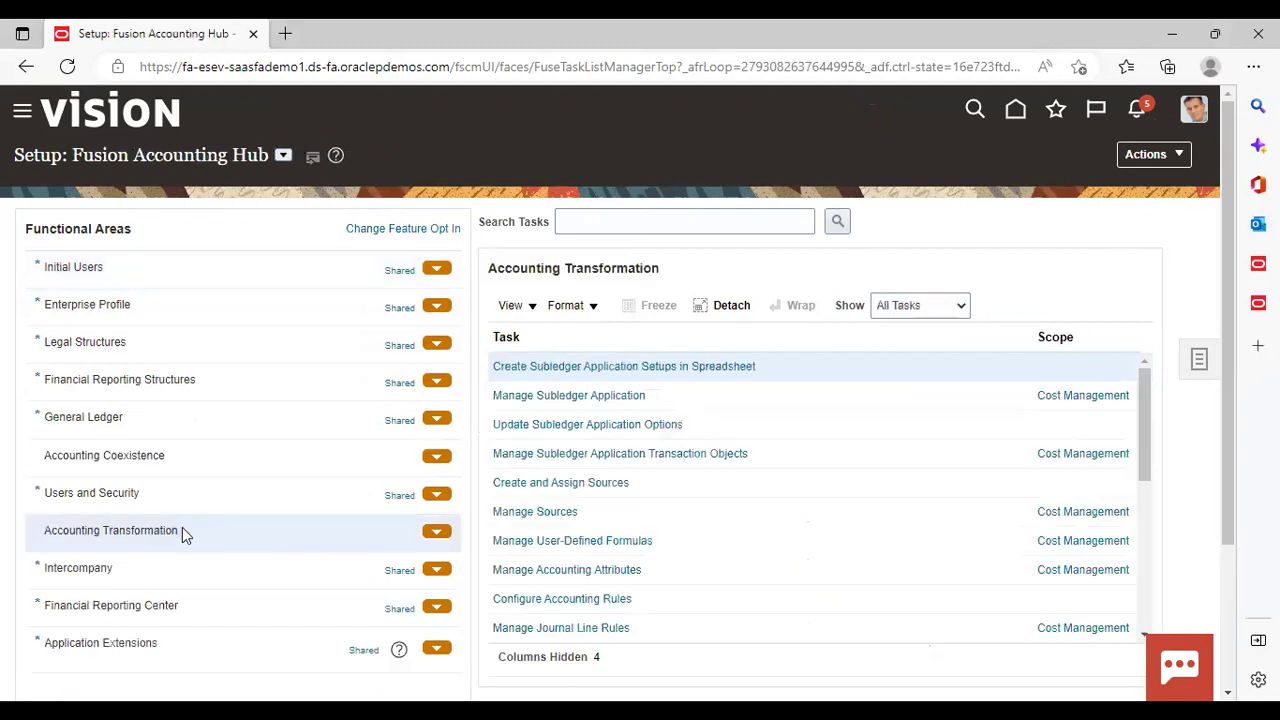
left_click(579, 369)
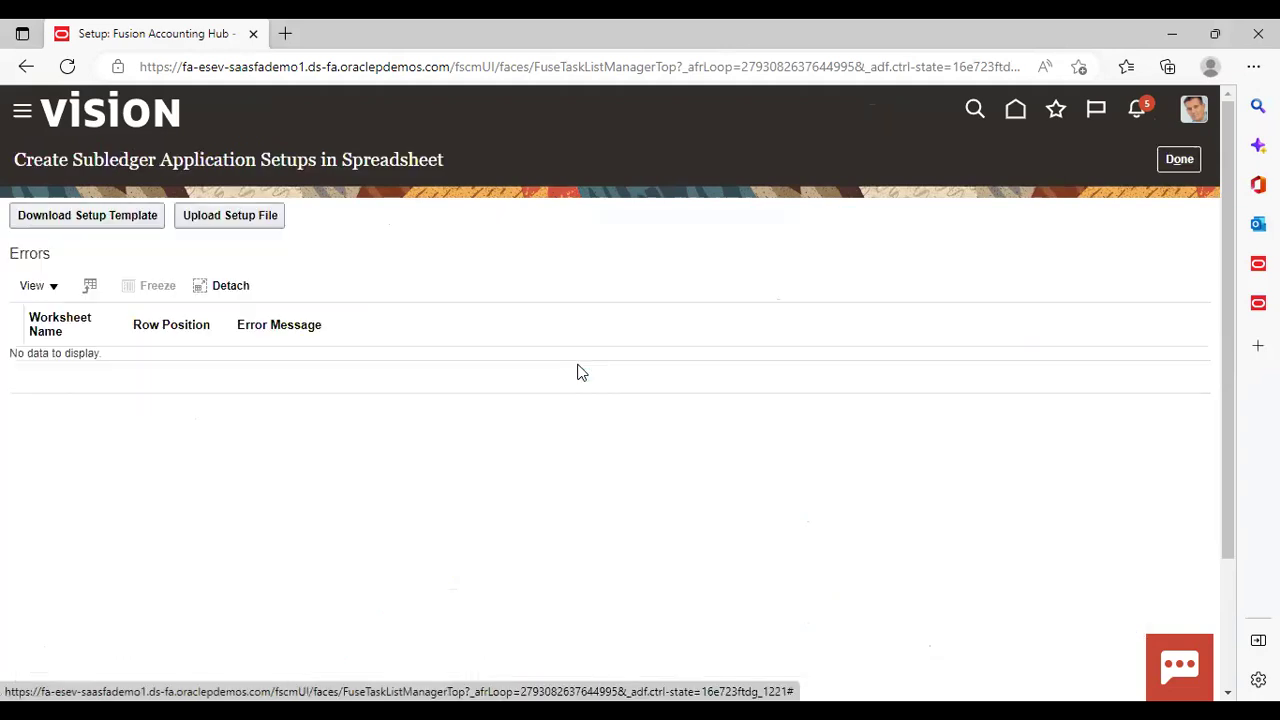
Upload the setup file XlaSourceSystemSetup (1). 15-Nov-22 13-07-42.zip from the Downloads folder and finish the spreadsheet setup task.
left_click(229, 218)
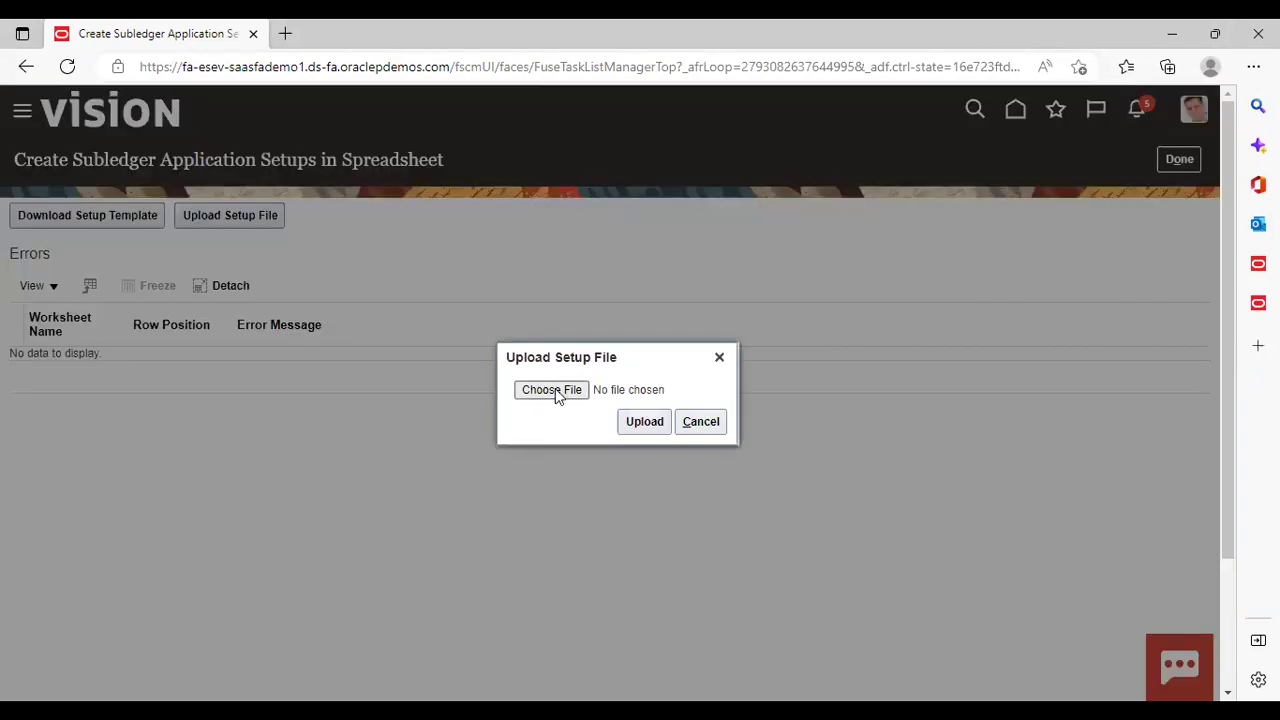
left_click(551, 390)
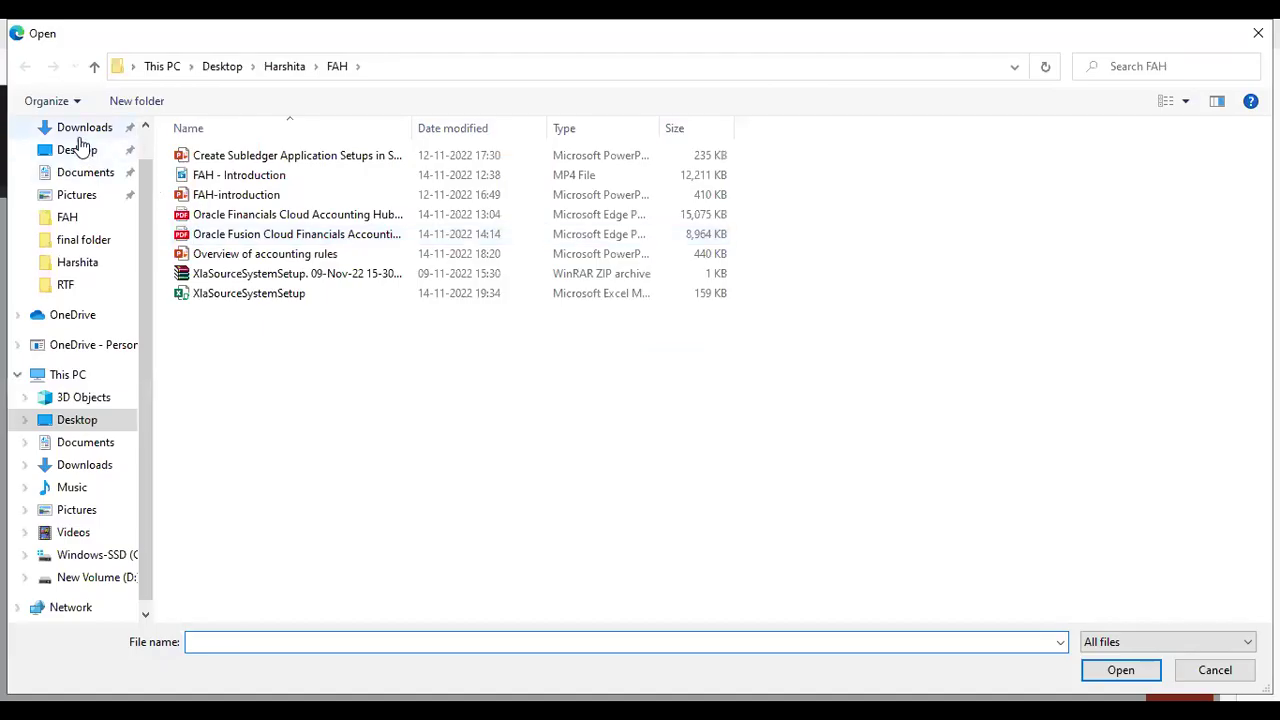
left_click(83, 134)
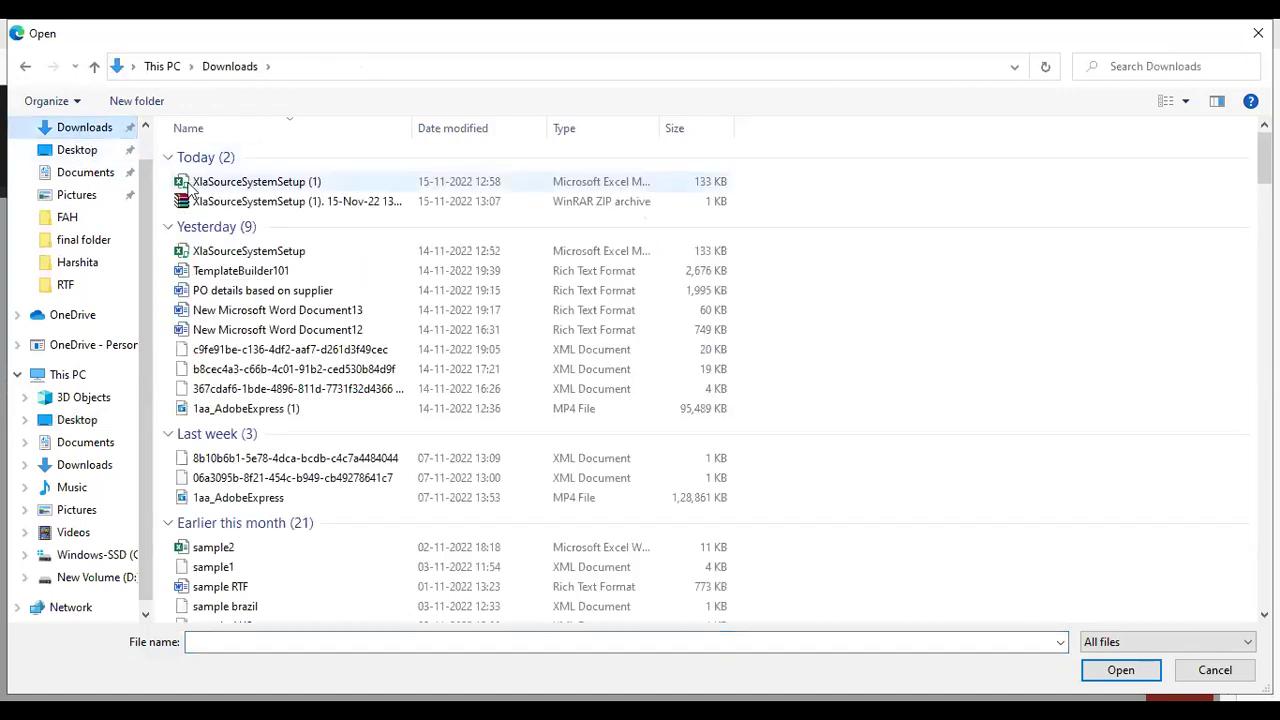
left_click(201, 204)
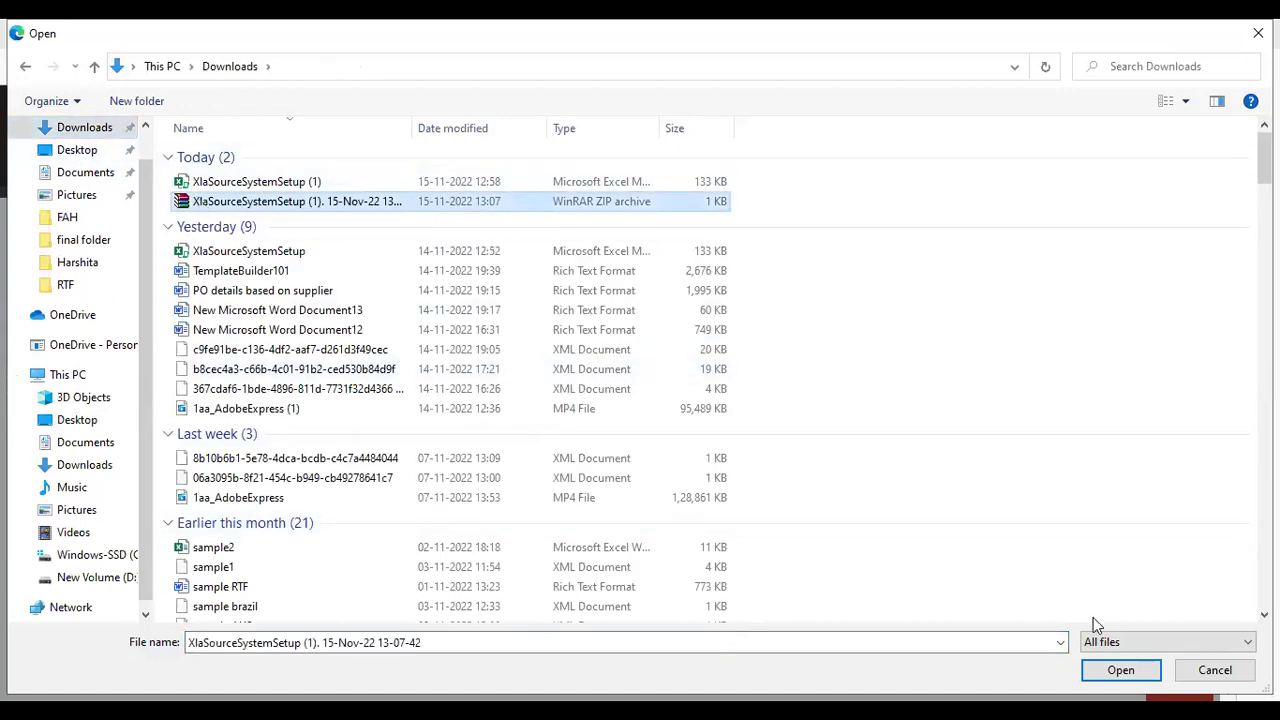
left_click(1102, 675)
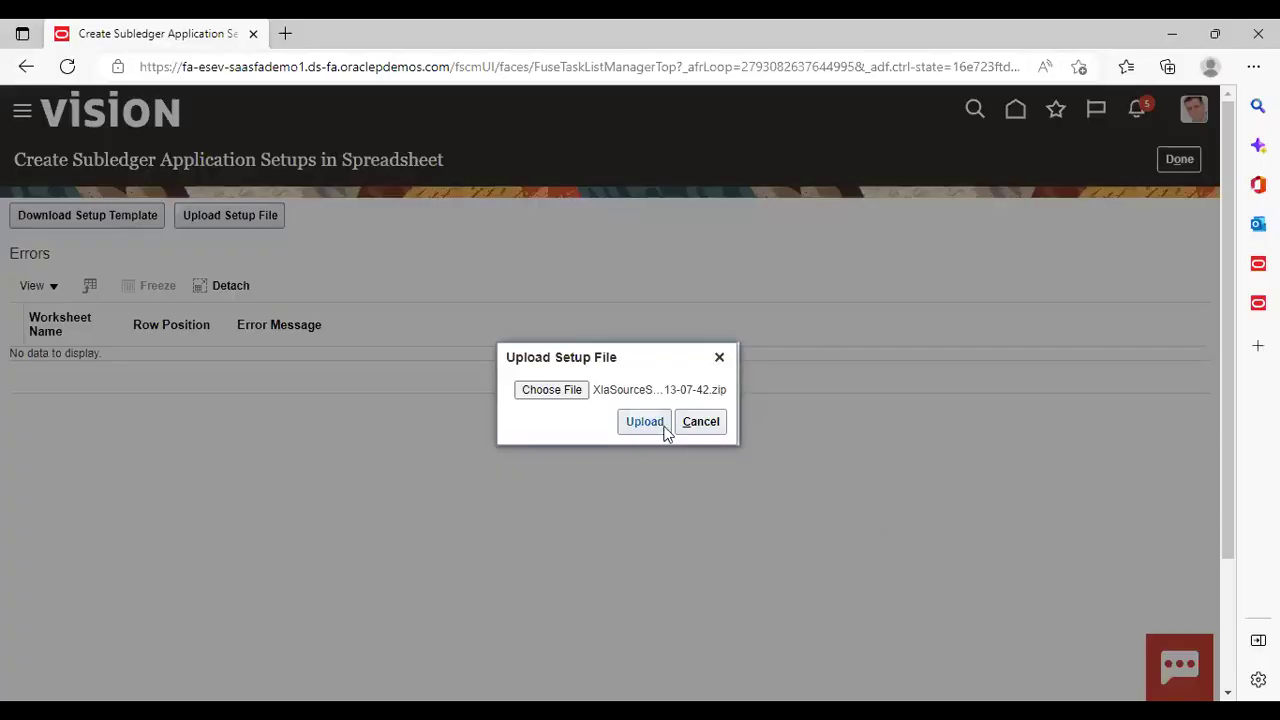
left_click(646, 423)
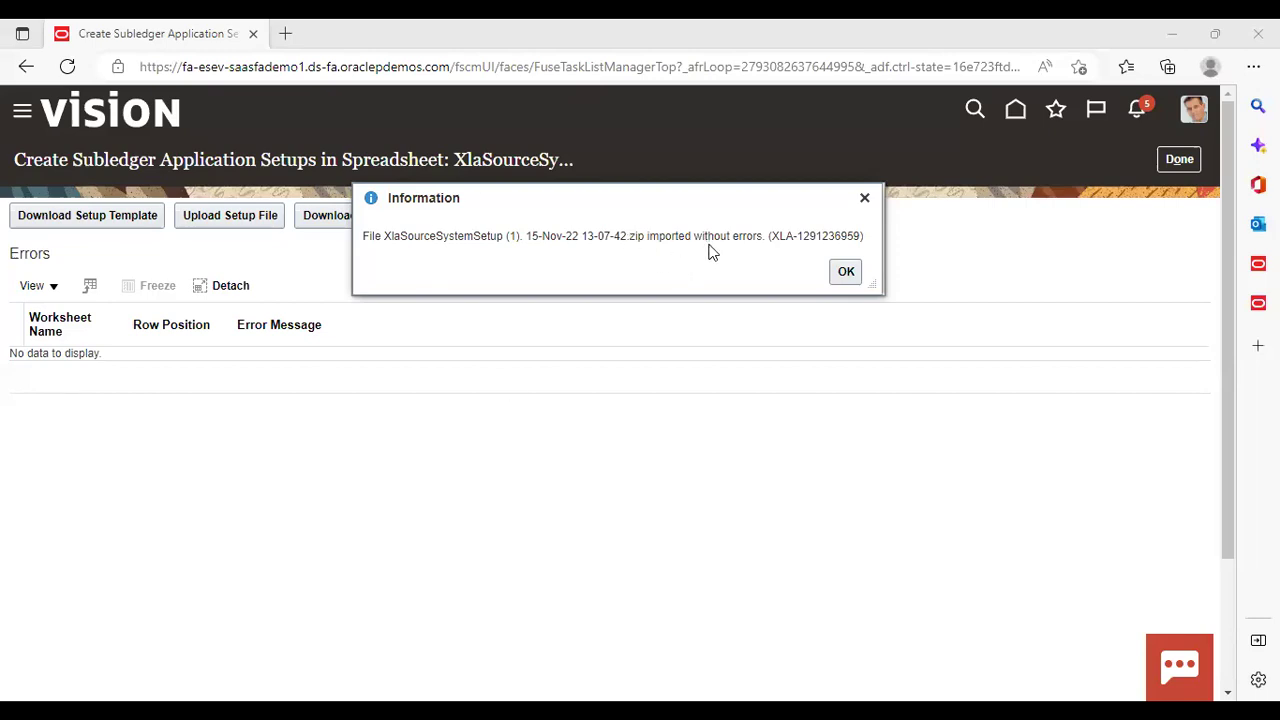
left_click(846, 273)
left_click(1174, 164)
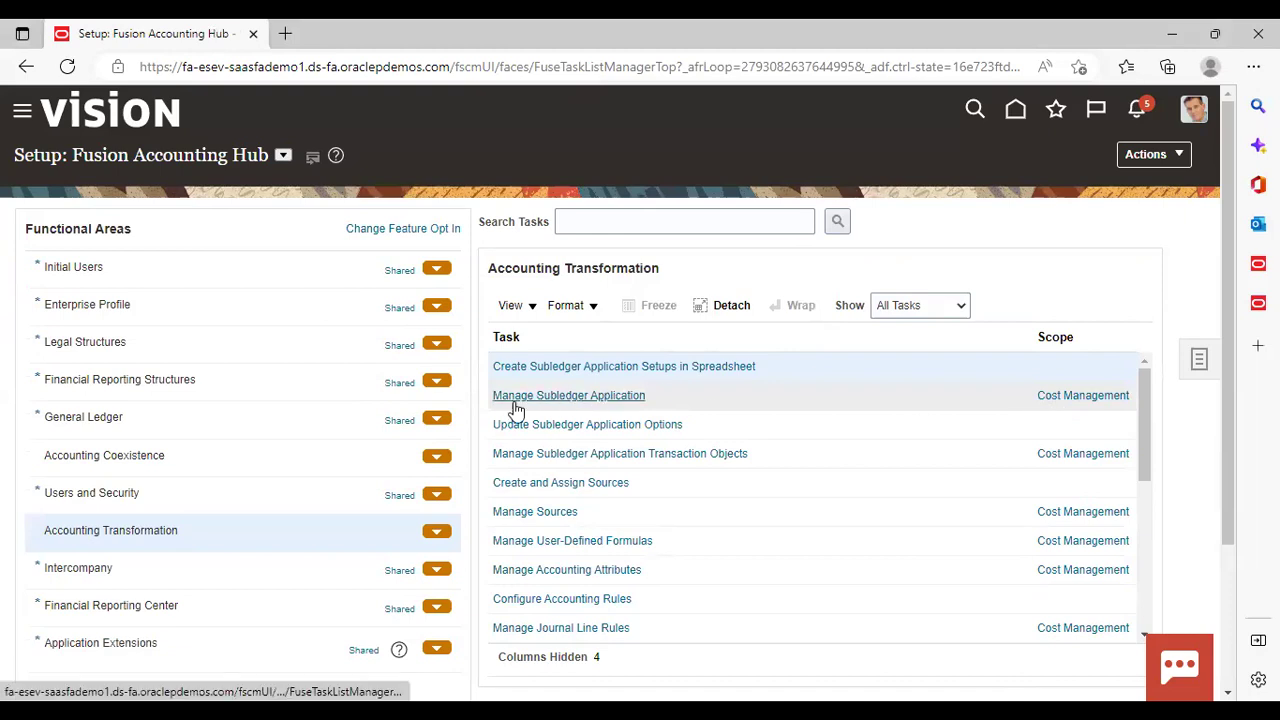
Change the Manage Subledger Application scope to Select and Add and go to the list of subledger applications.
left_click(1048, 397)
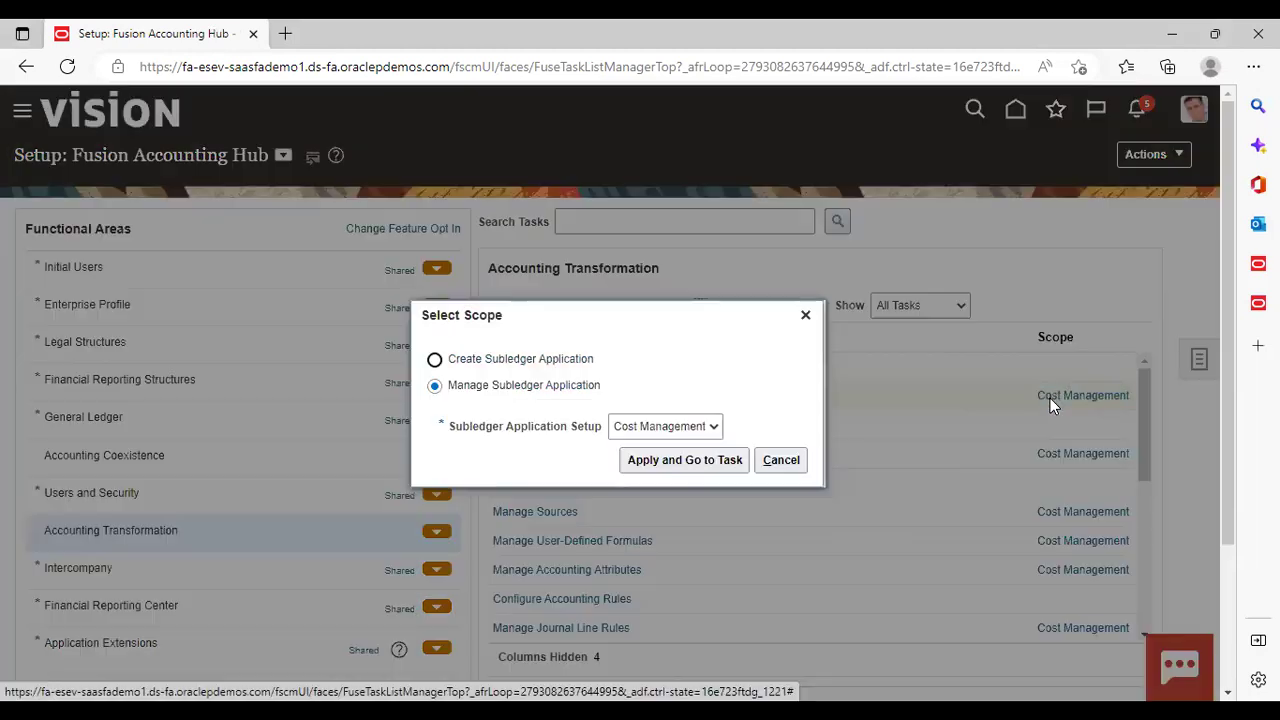
left_click(714, 427)
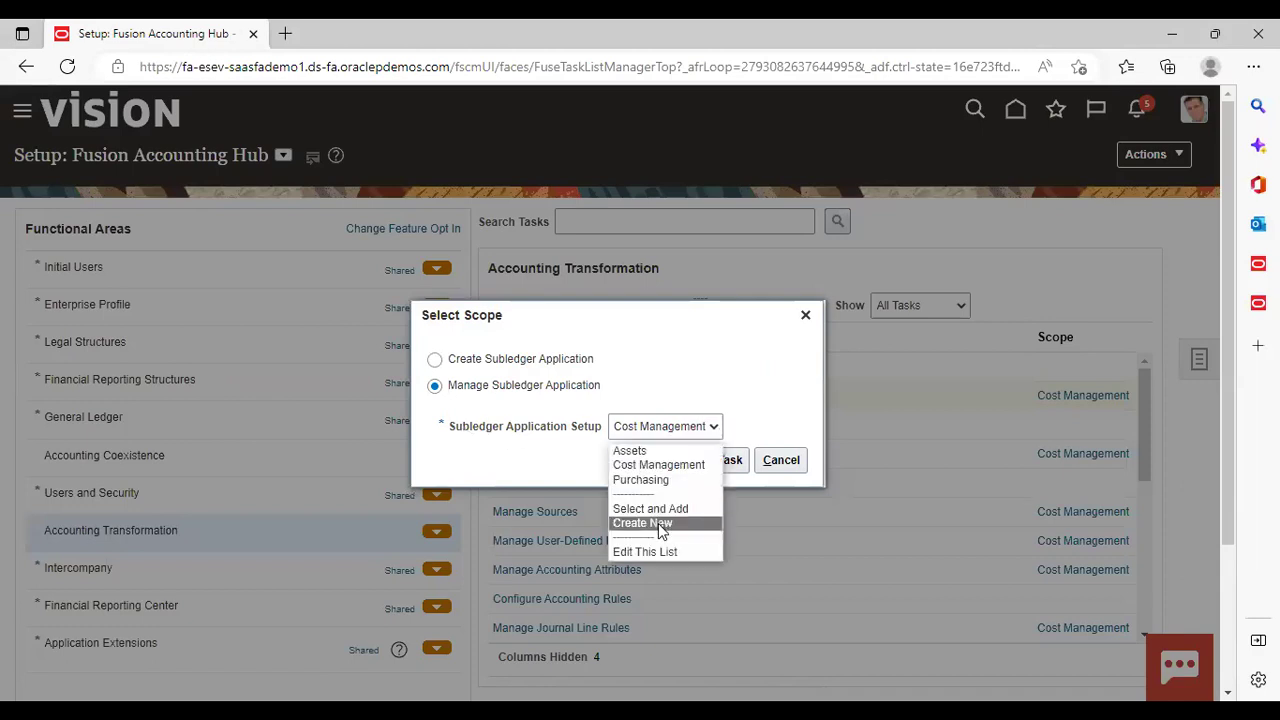
left_click(652, 508)
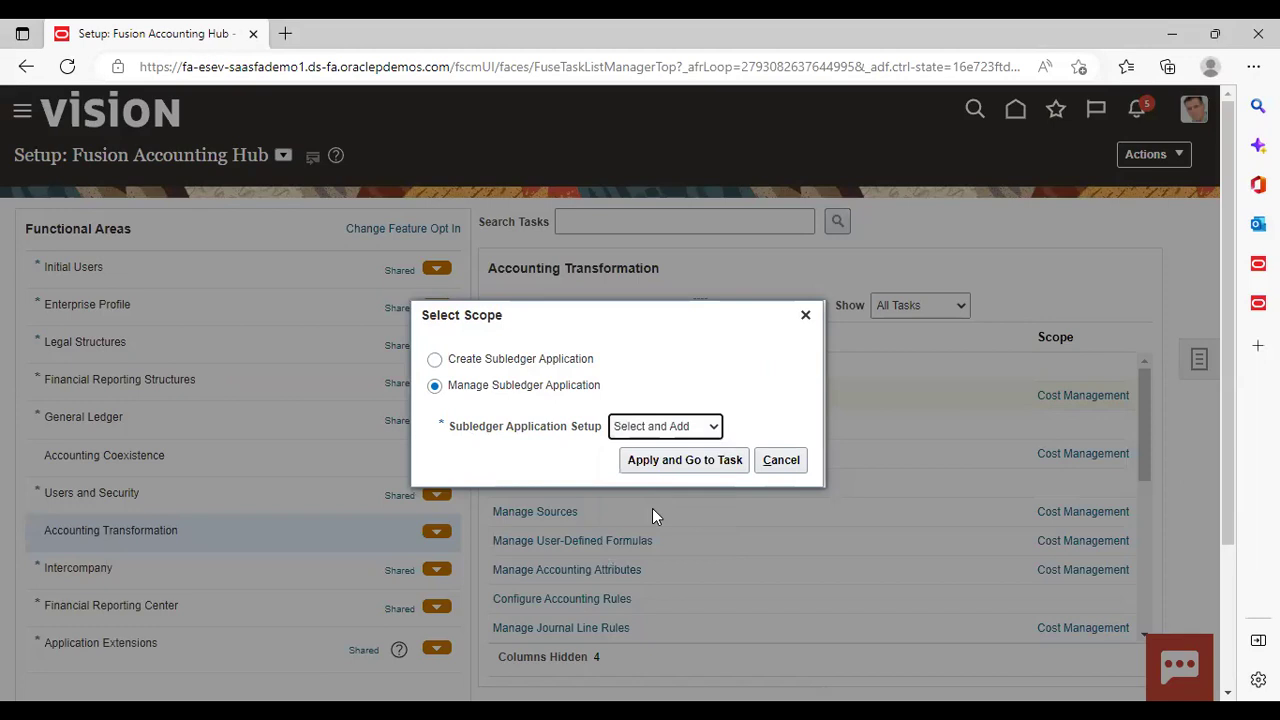
left_click(656, 462)
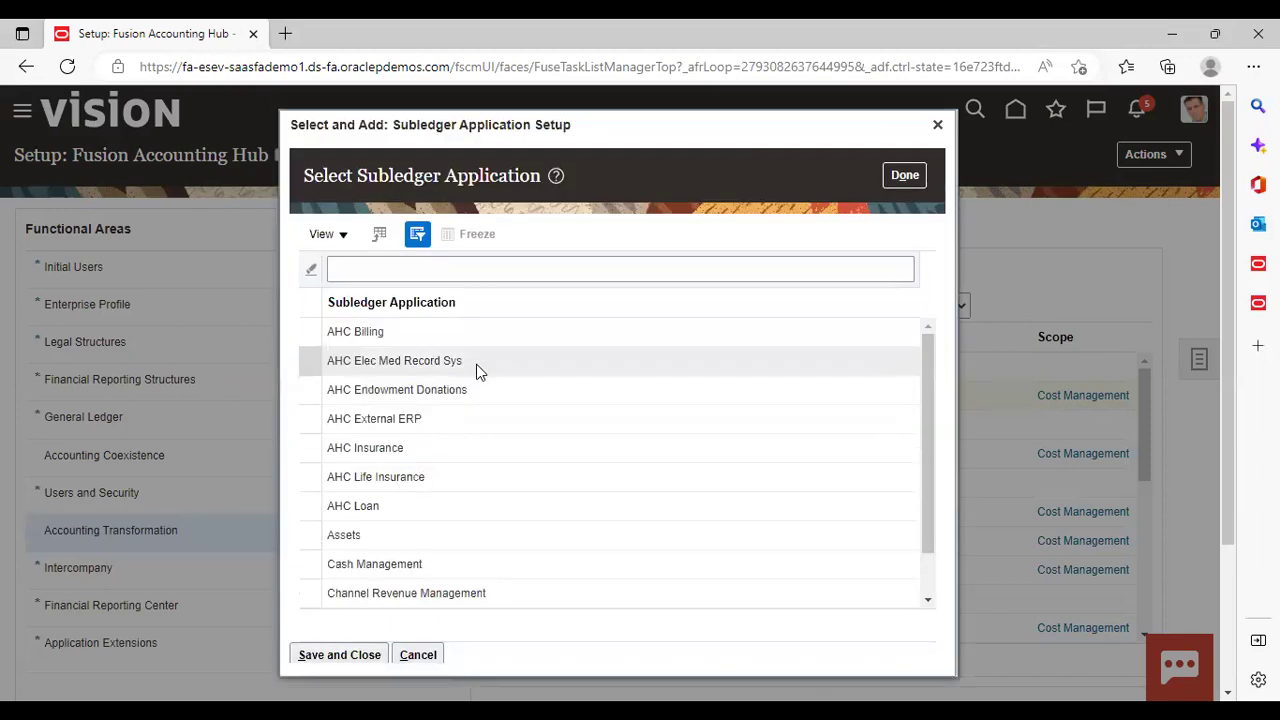
Filter the subledger applications by personal loan, set Personal Loan as the scope, and save and close its application page.
left_click(517, 272)
type("per")
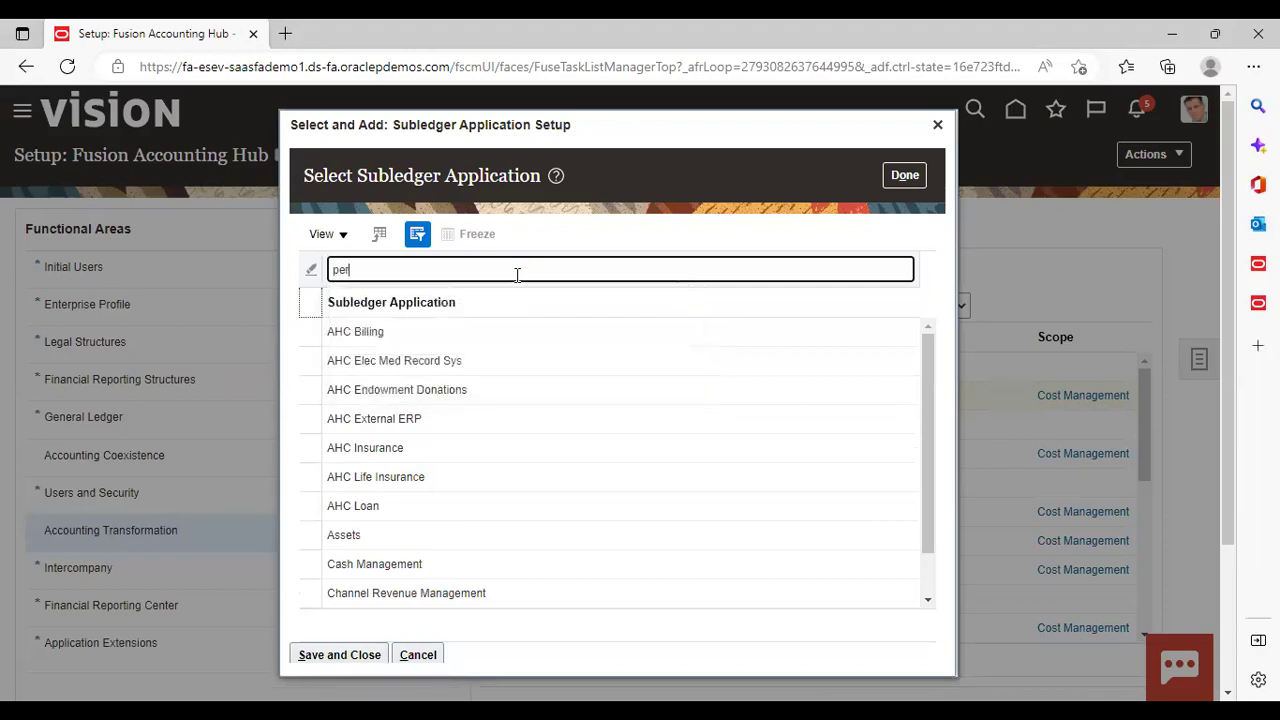
type("sonal loan")
key("Return")
left_click(385, 455)
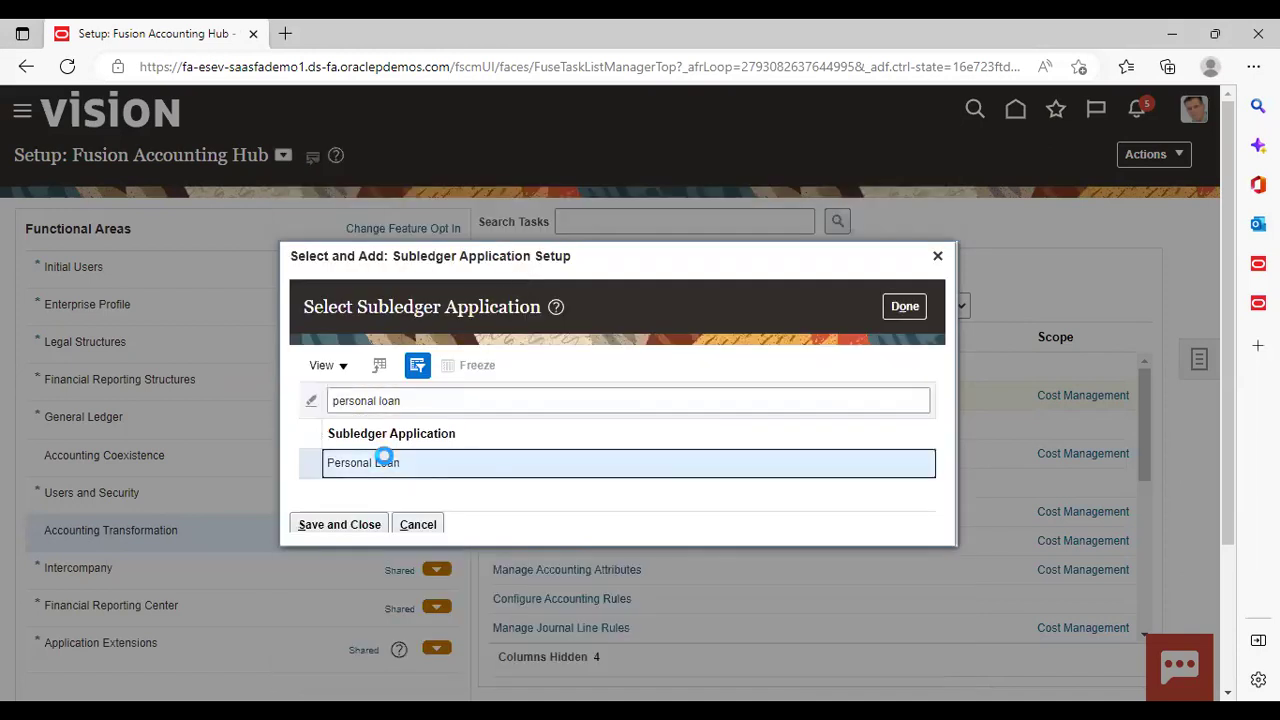
left_click(341, 524)
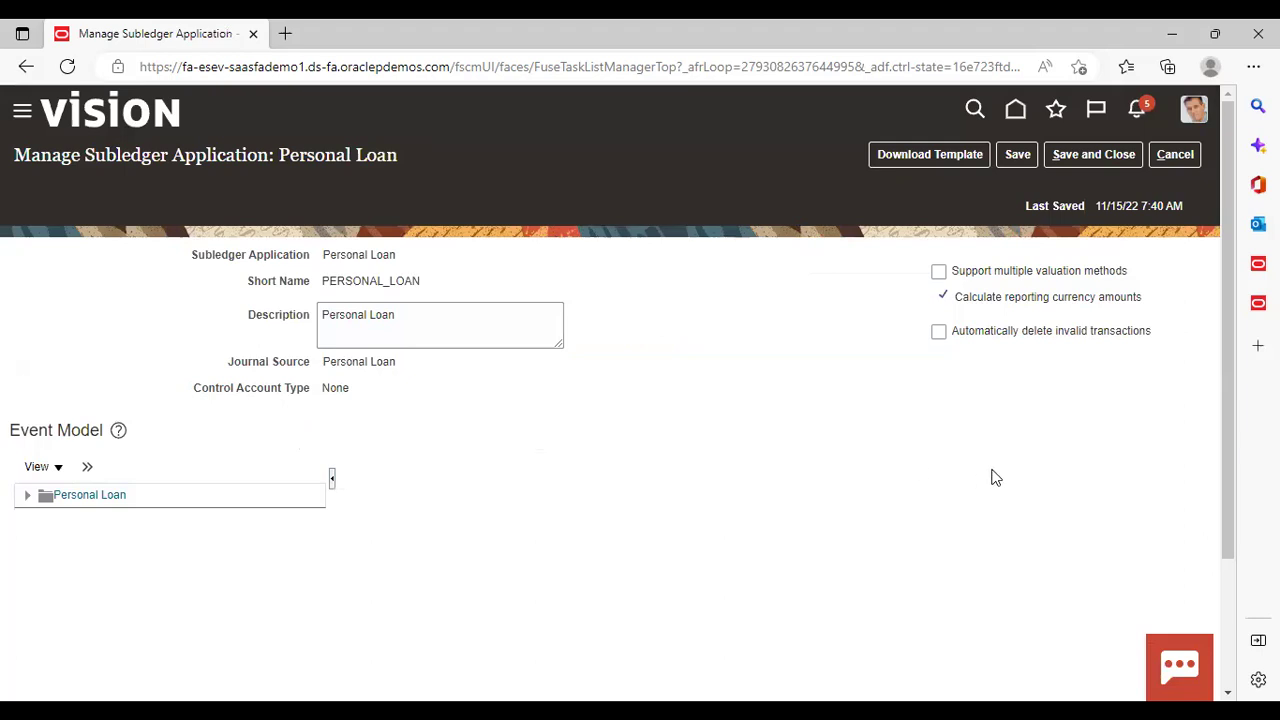
left_click(1093, 156)
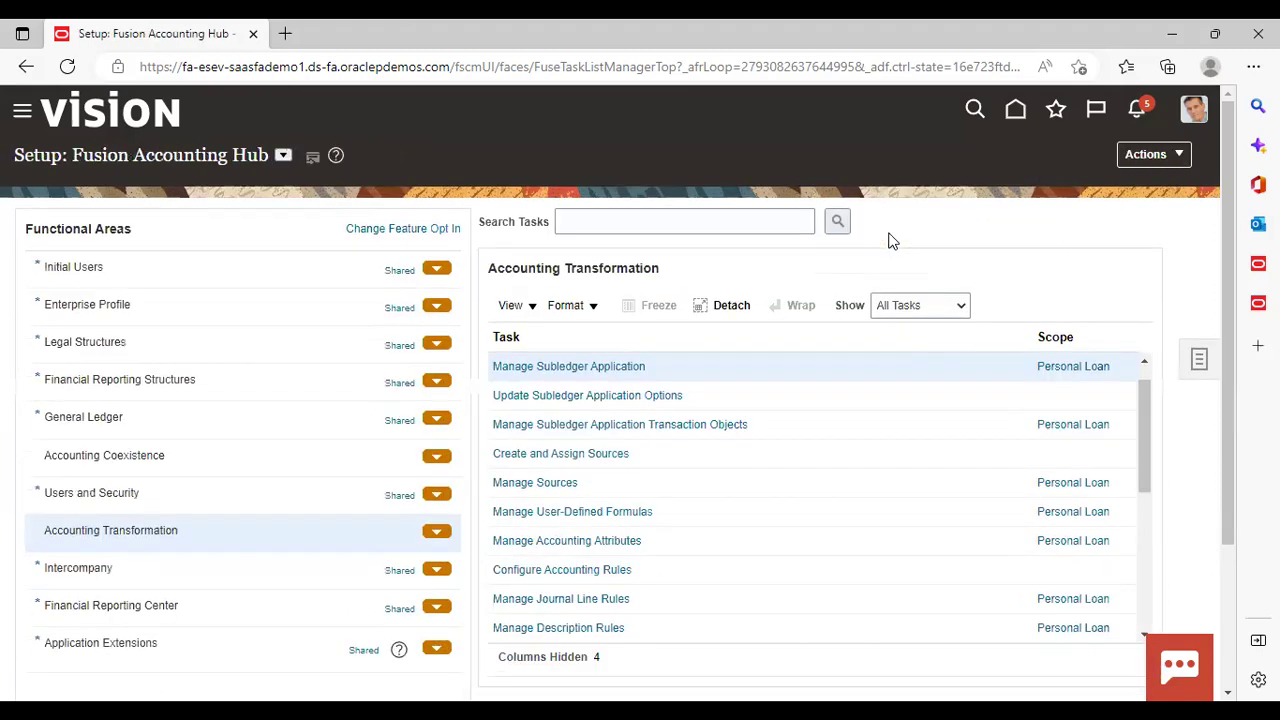